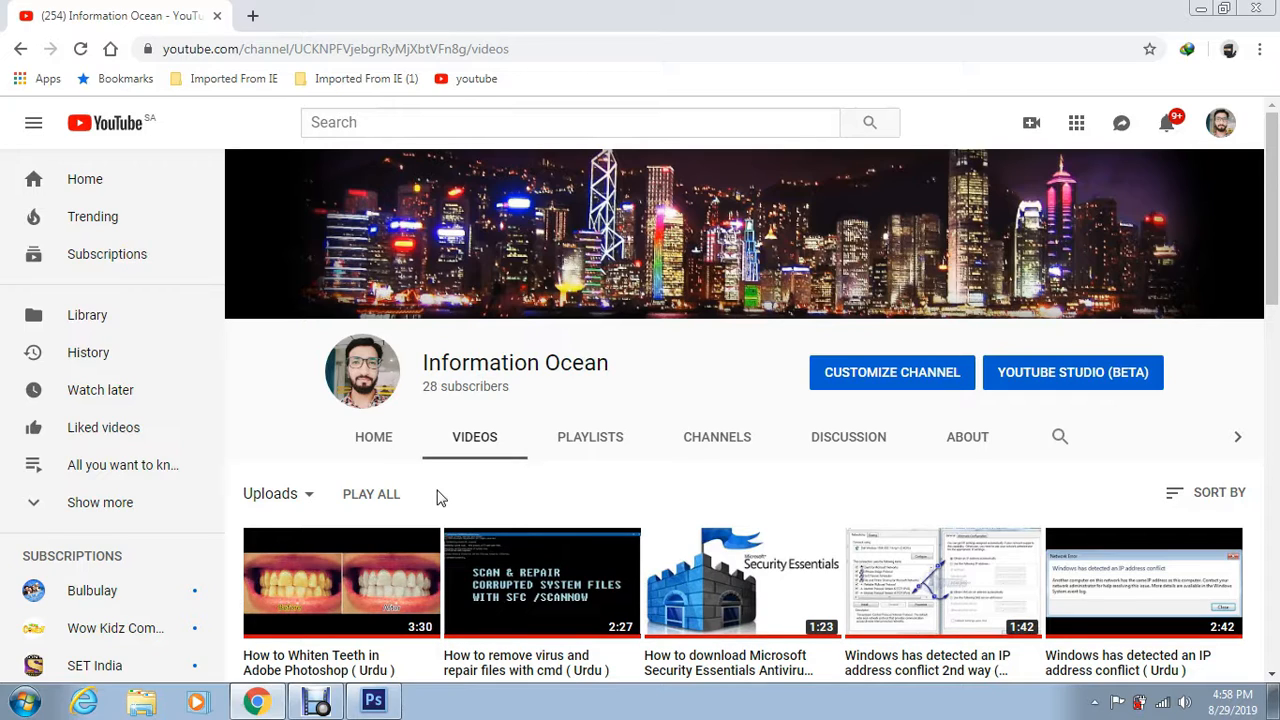
Step: Switch to Photoshop and open the Hailey-acne-deal-Story JPEG image from the Desktop
left_click(375, 703)
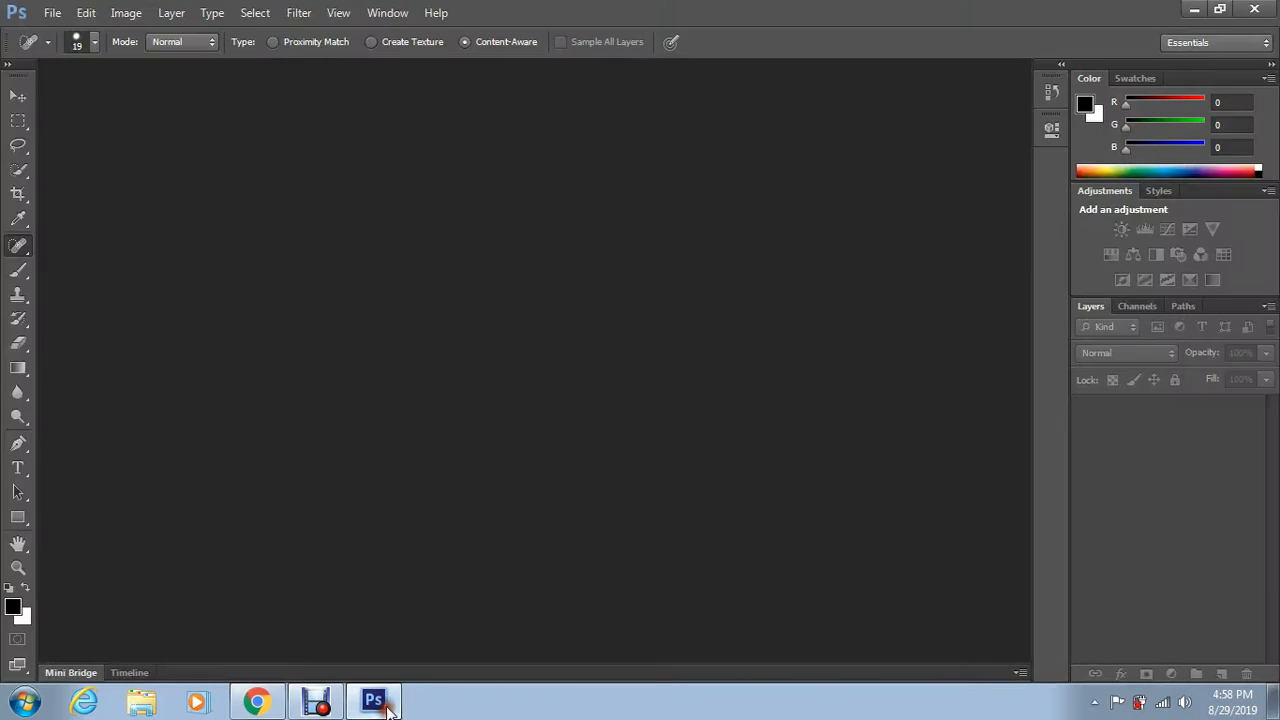
left_click(47, 14)
left_click(70, 49)
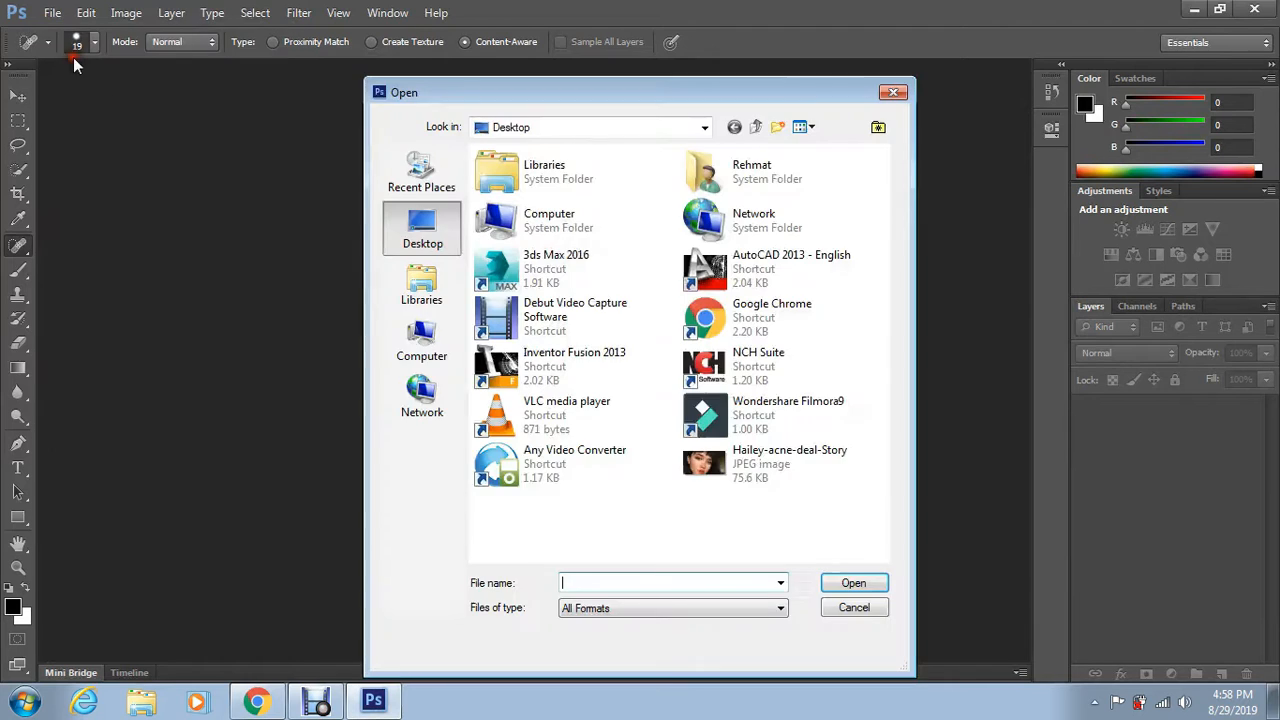
left_click(726, 478)
left_click(852, 587)
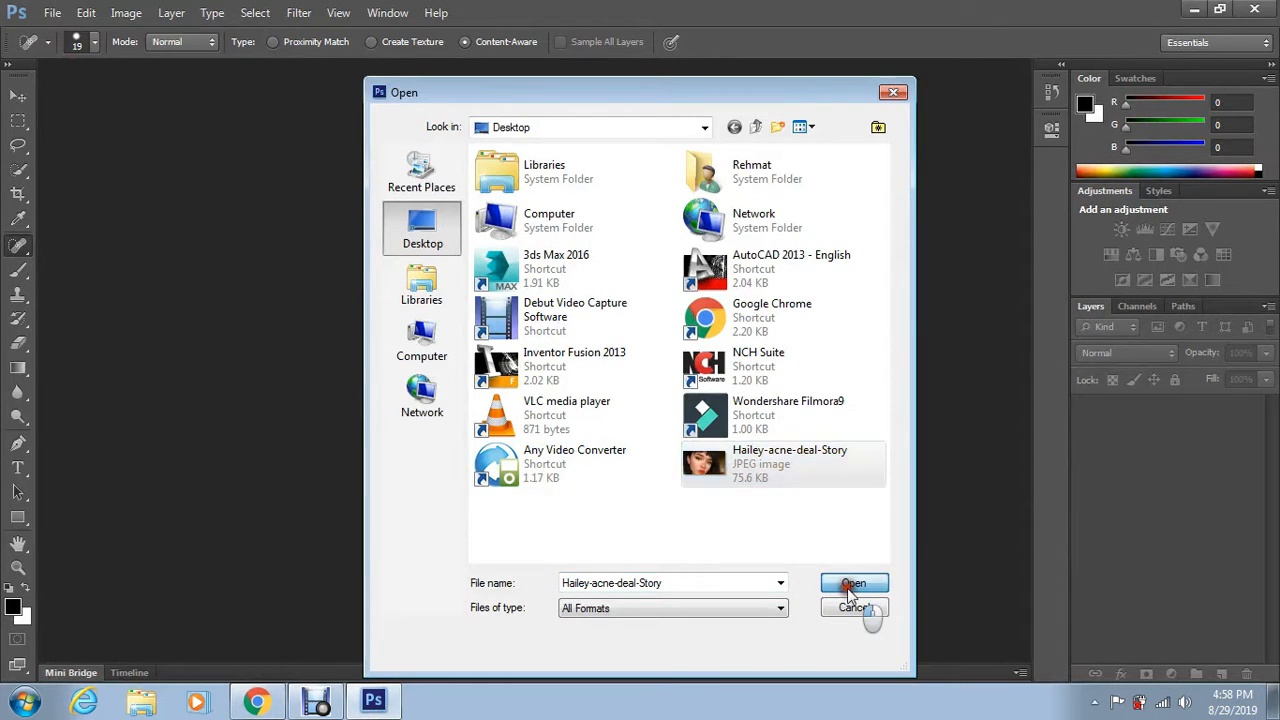
Step: Remove the two blemishes on the temple between the ear and the eye with the Spot Healing Brush
left_click(8, 566)
left_click(416, 262)
left_click(202, 325)
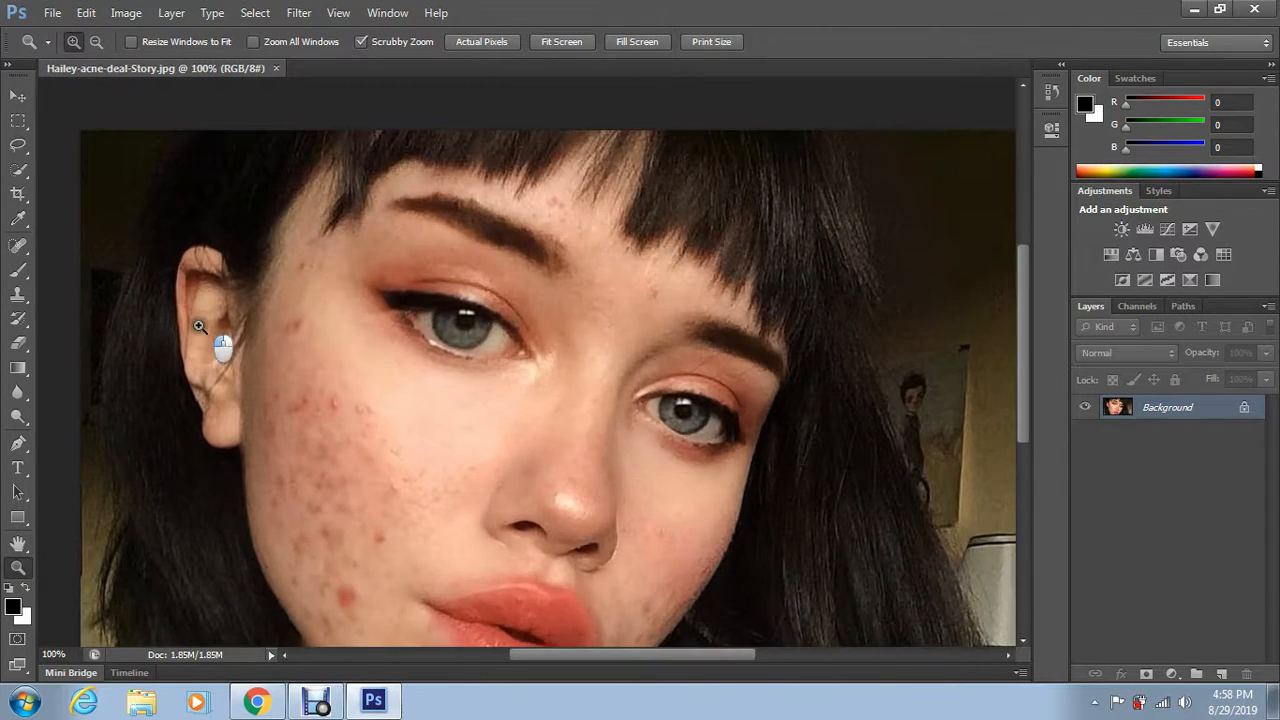
left_click(17, 246)
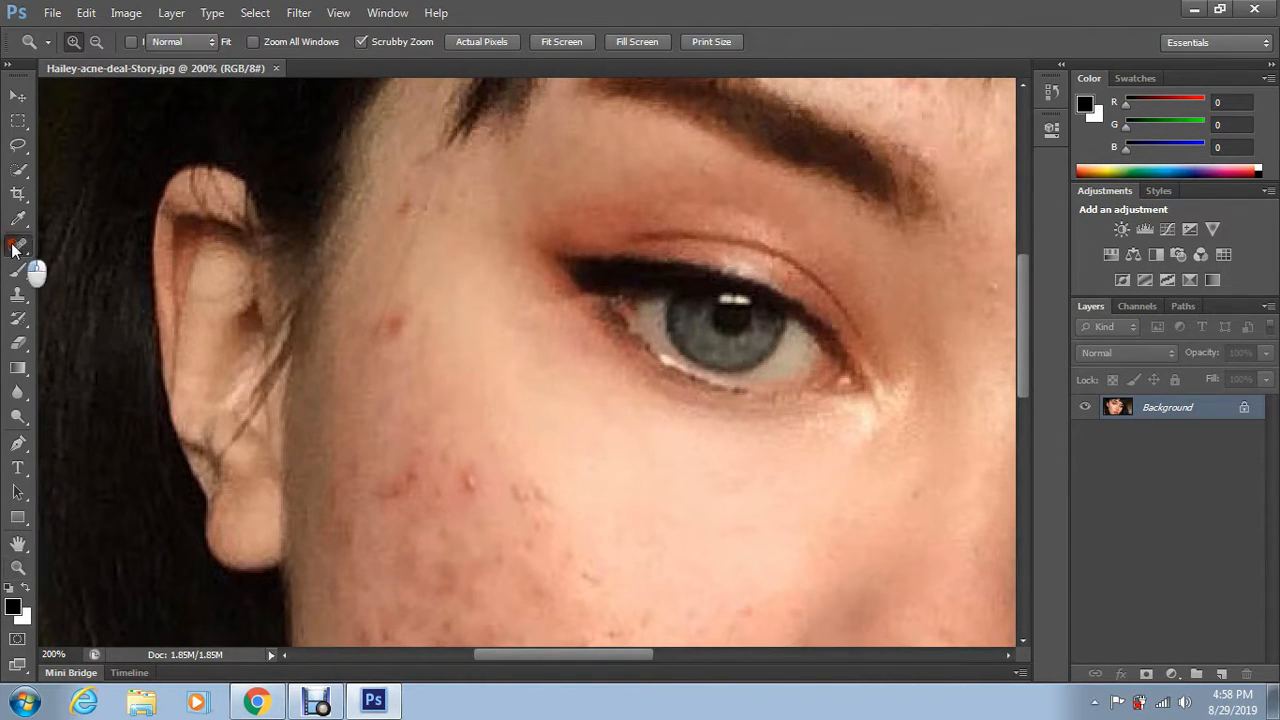
right_click(15, 248)
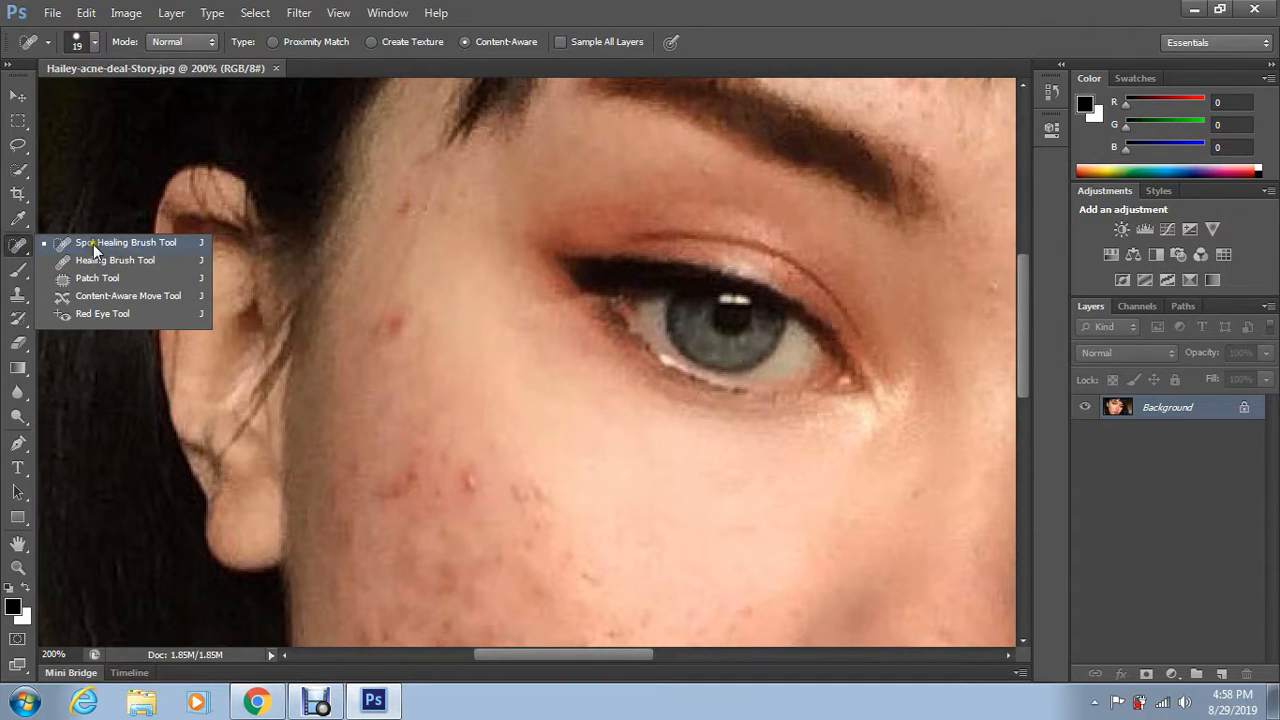
left_click(18, 246)
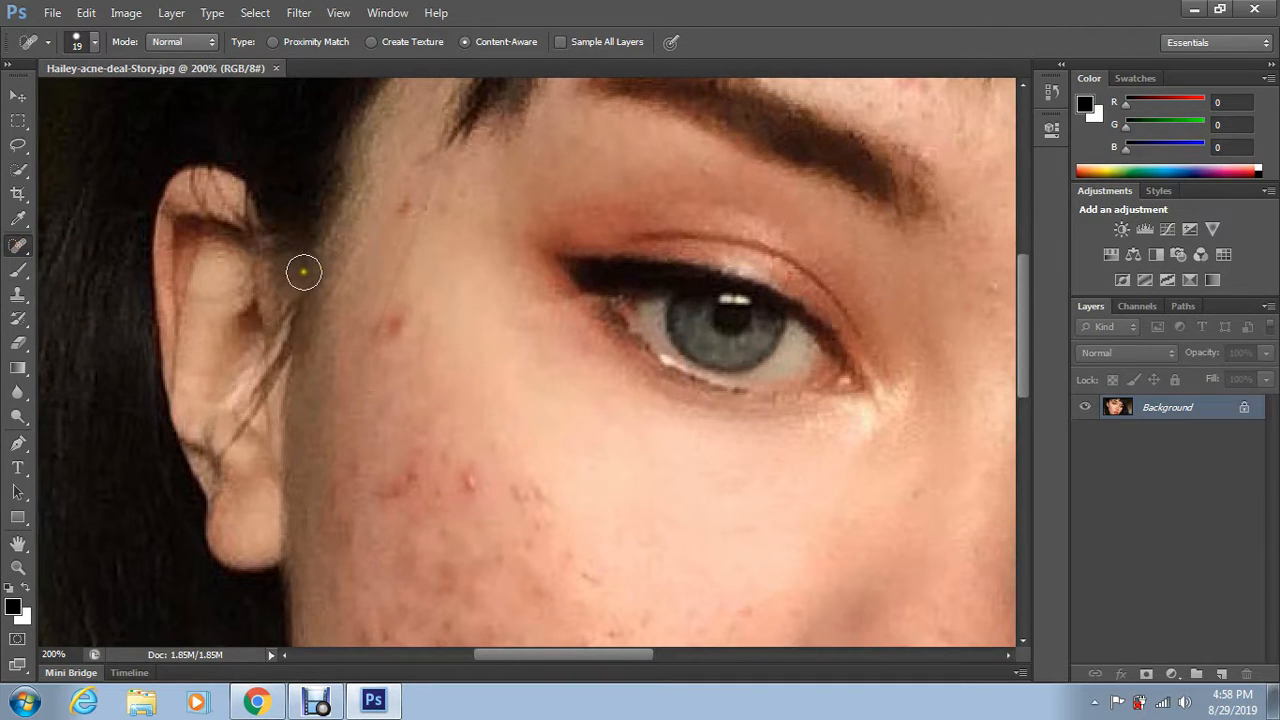
left_click(404, 202)
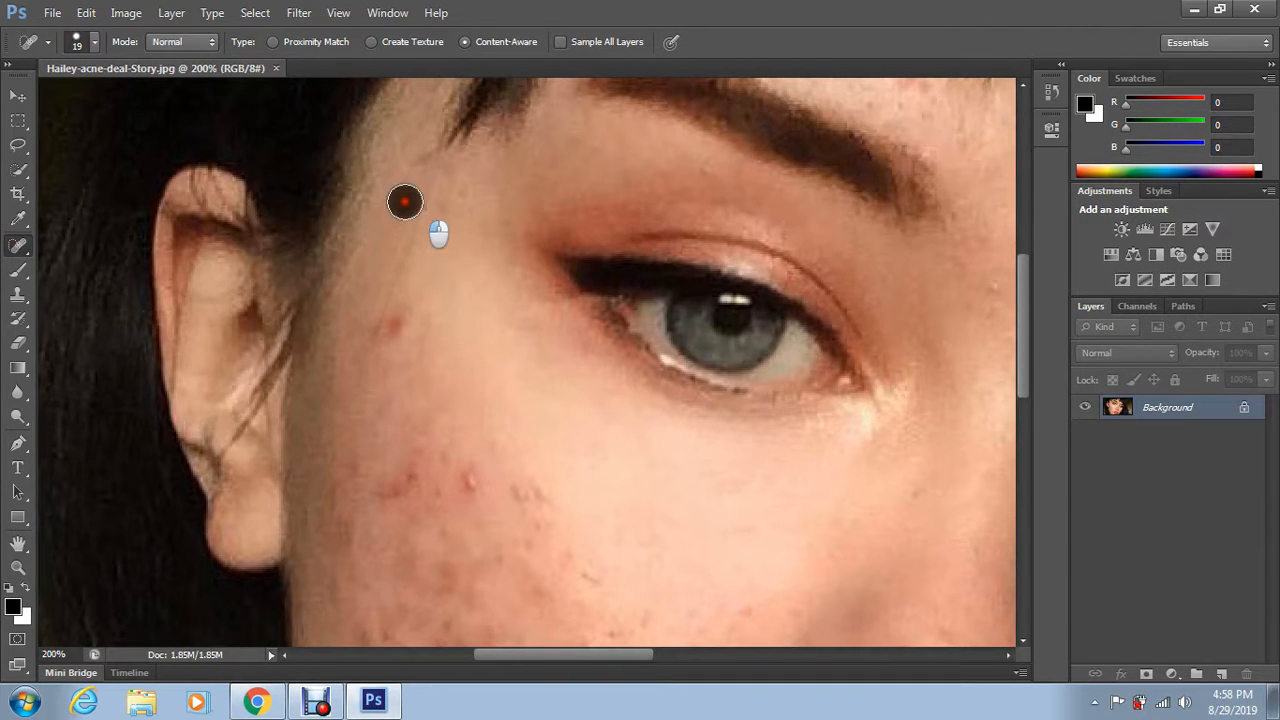
left_click(387, 344)
Step: Heal the red pimple and the small spots beside it on the upper cheek below the eye's outer corner
scroll(382, 362, "down", 3)
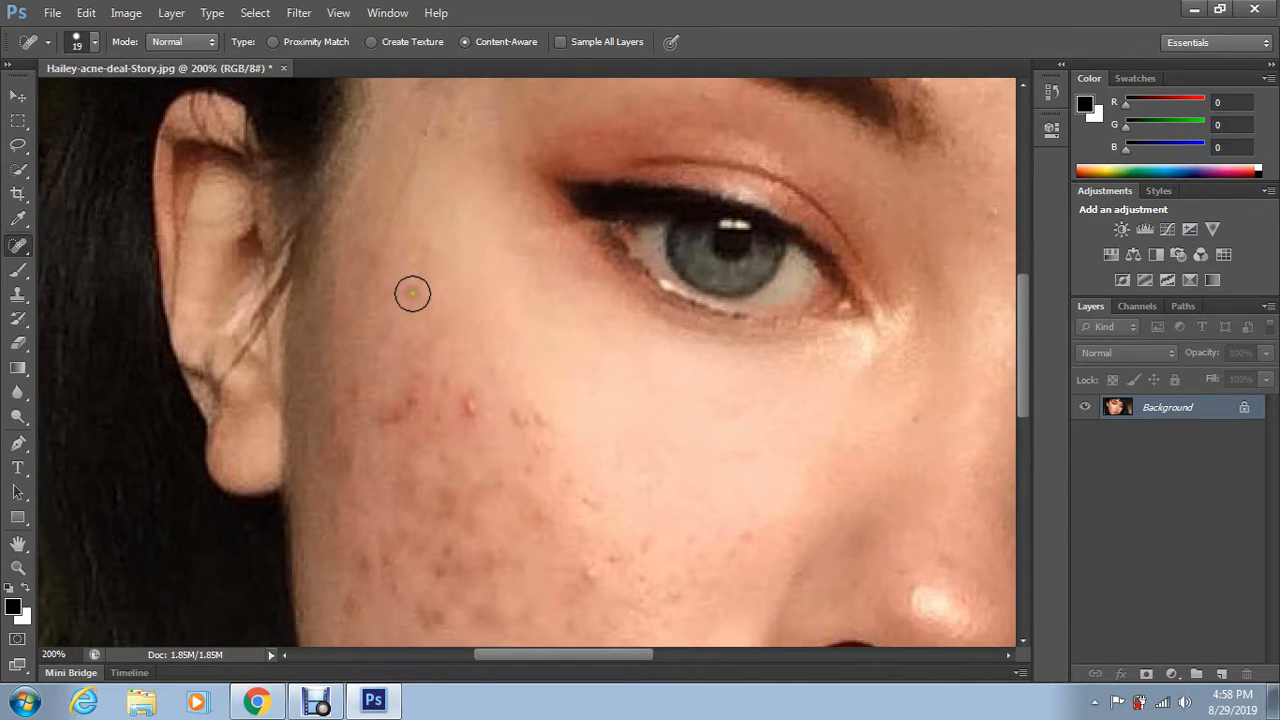
left_click(460, 317)
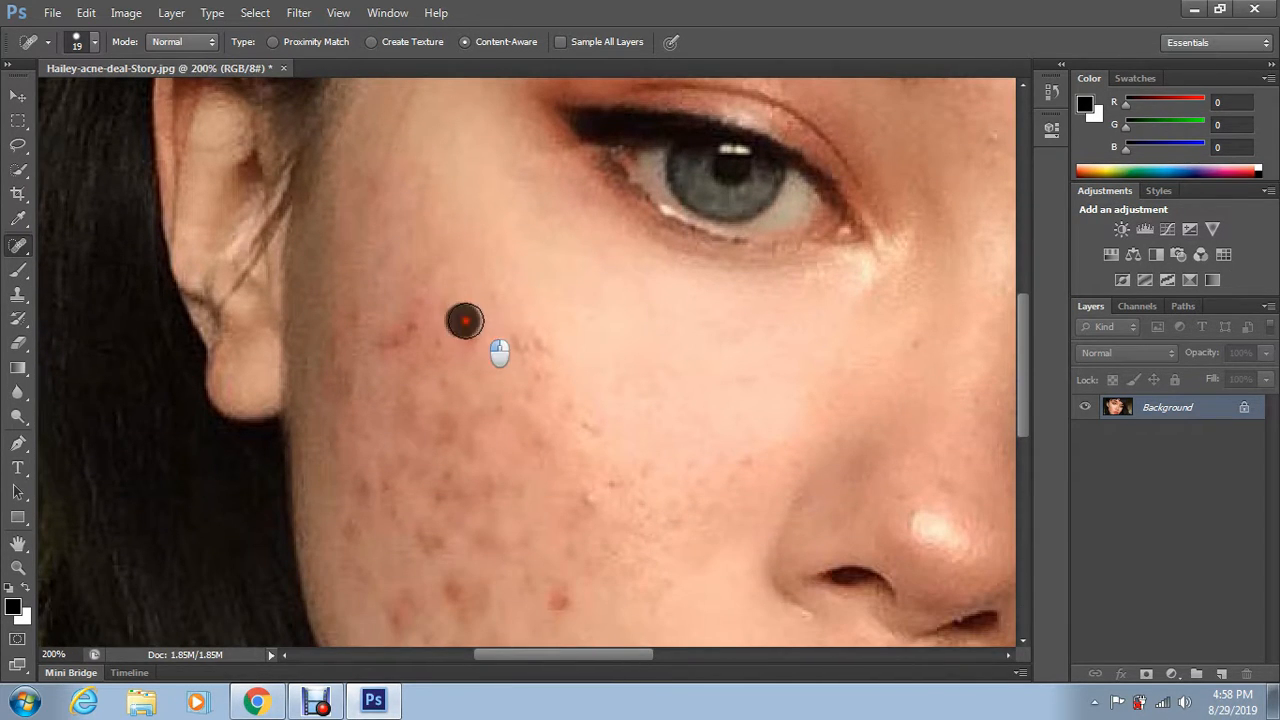
left_click(530, 333)
scroll(528, 360, "down", 1)
left_click(550, 297)
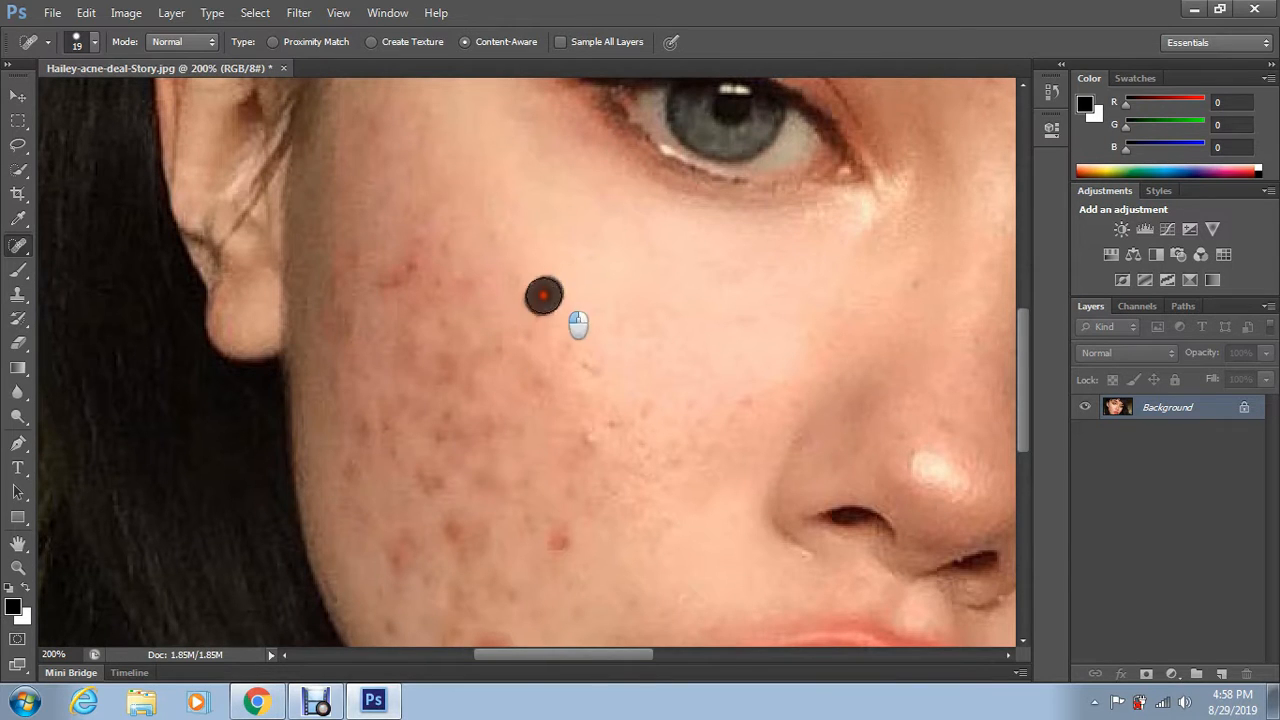
left_click(485, 236)
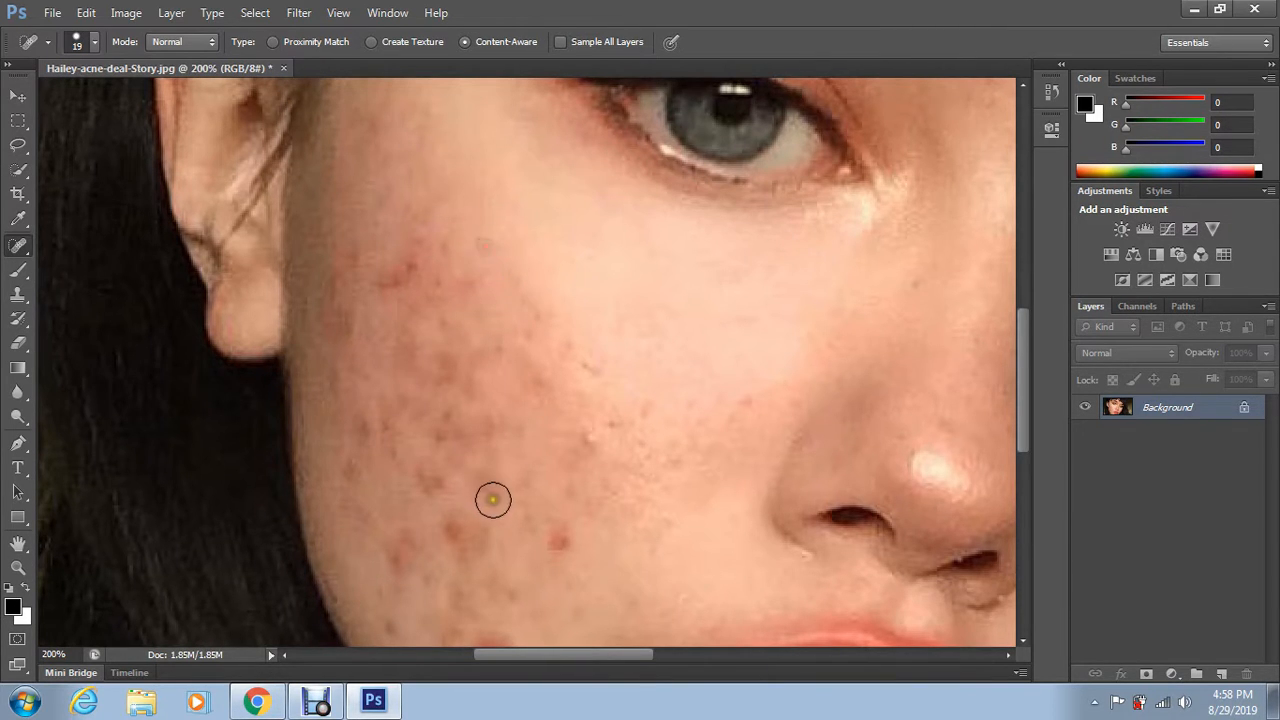
Step: Heal the small dark marks on the middle of the cheek, on the side facing the nose
scroll(495, 480, "down", 1)
left_click_drag(589, 320, 588, 337)
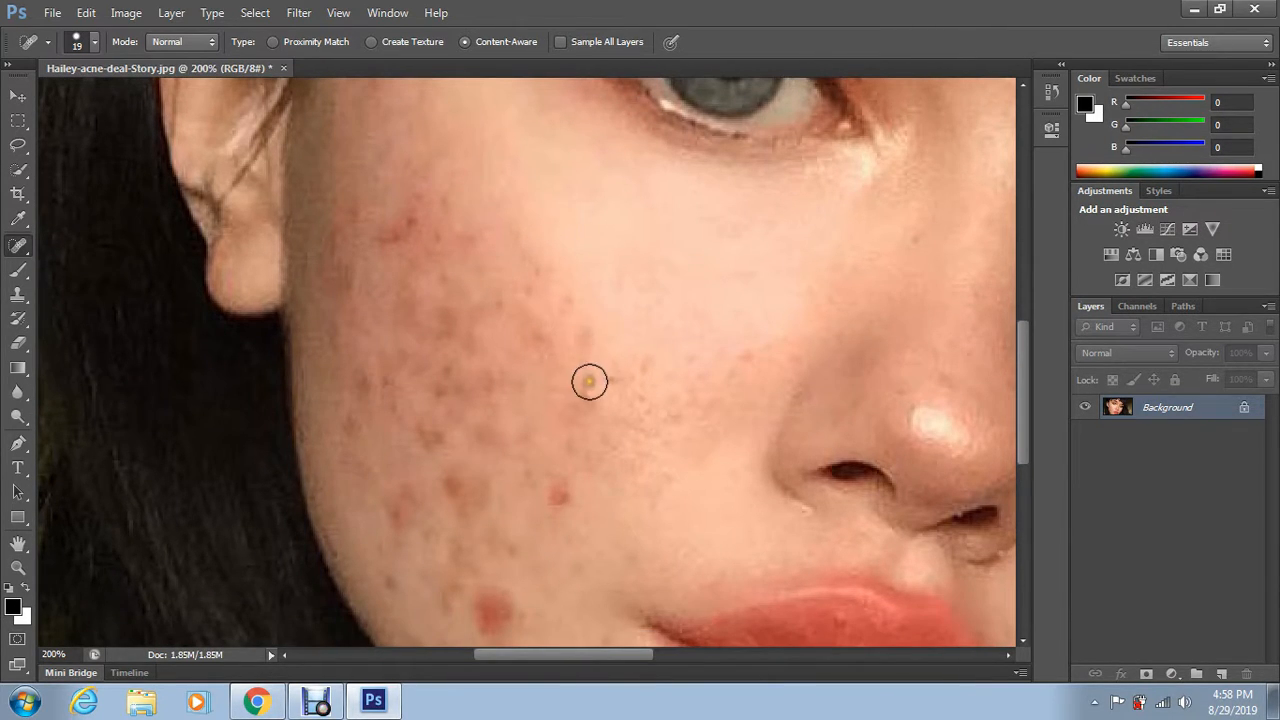
left_click(586, 380)
left_click(628, 372)
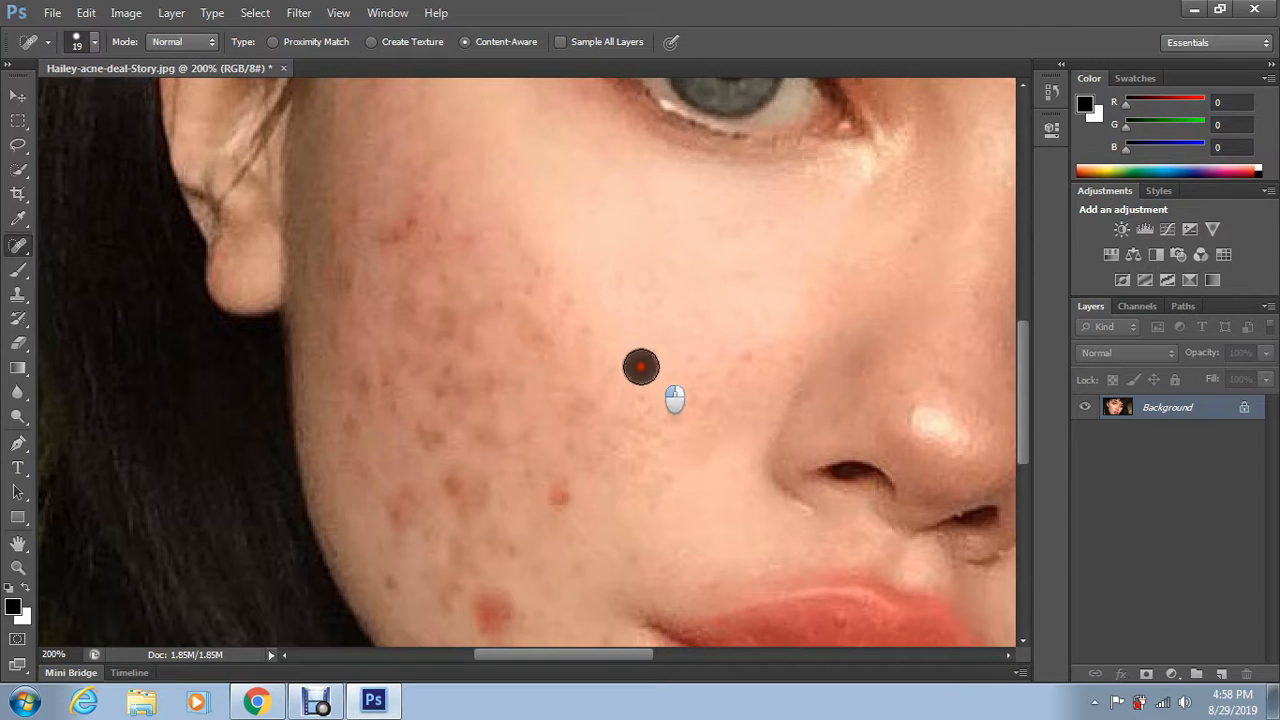
Step: Heal the two large red pimples on the lower cheek and the faint marks near the mouth corner
scroll(780, 371, "down", 2)
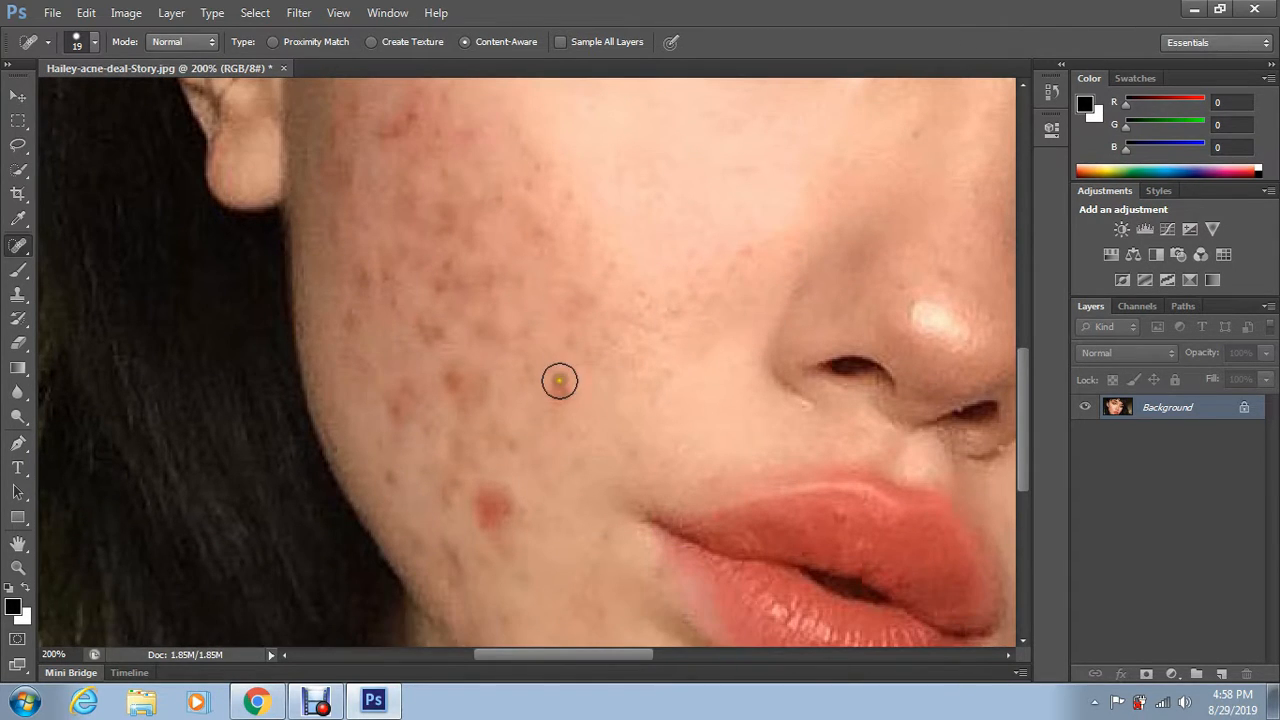
left_click_drag(559, 380, 557, 397)
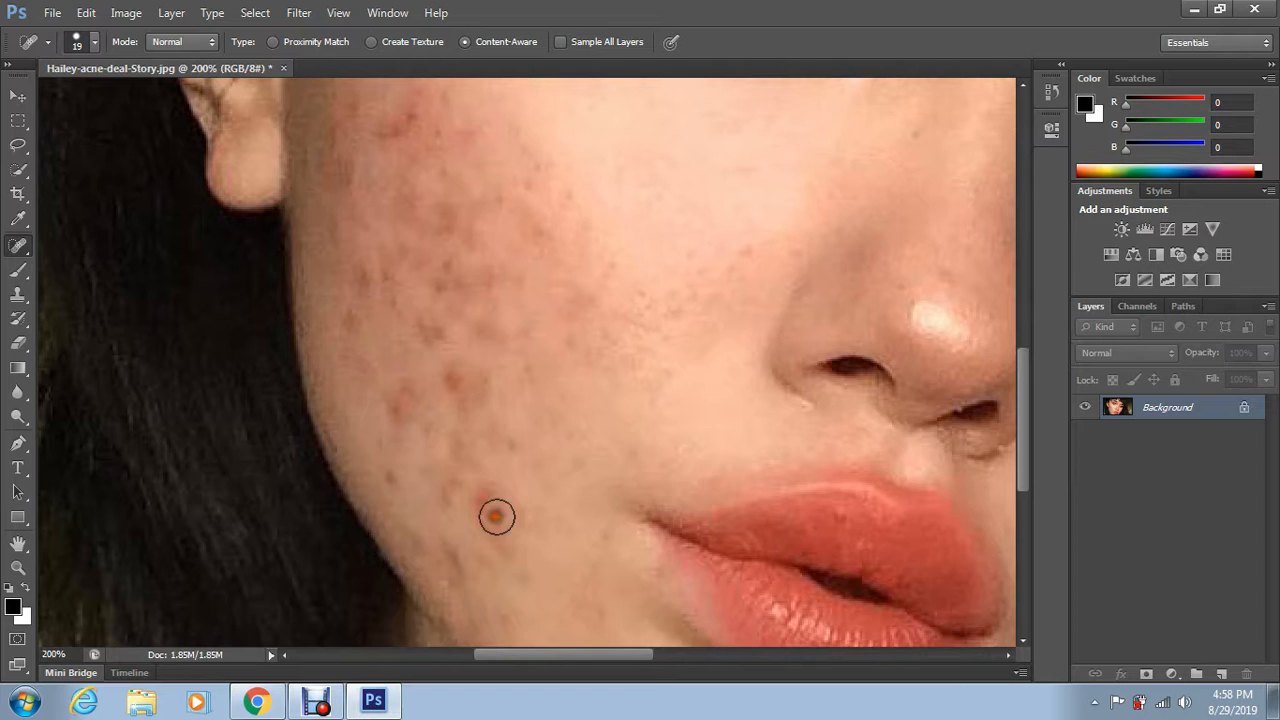
left_click(514, 523)
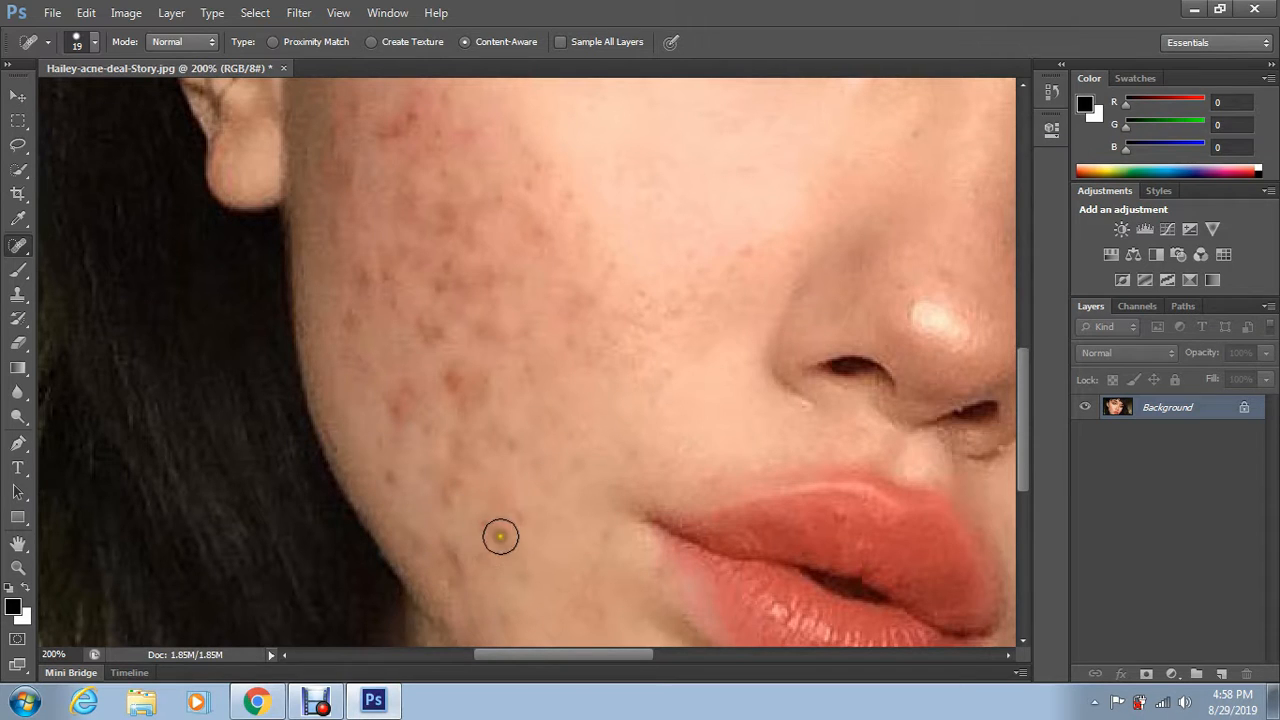
left_click(521, 532)
left_click(519, 531)
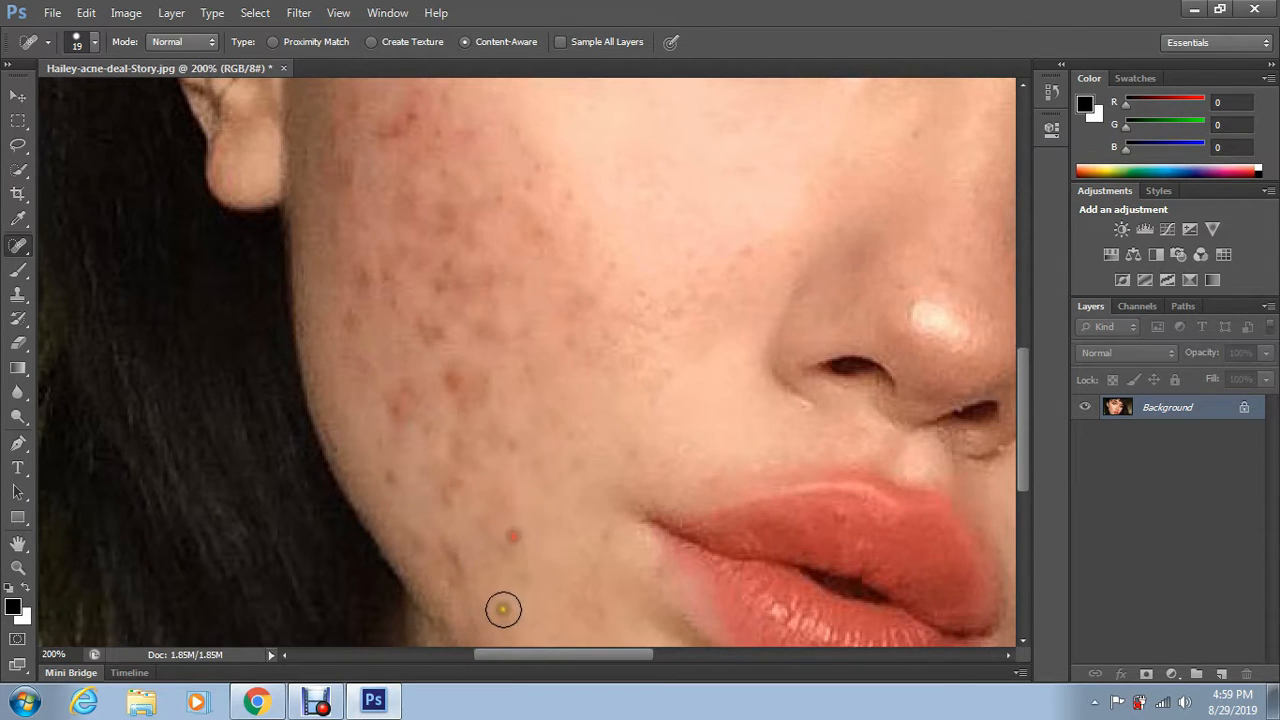
left_click(601, 546)
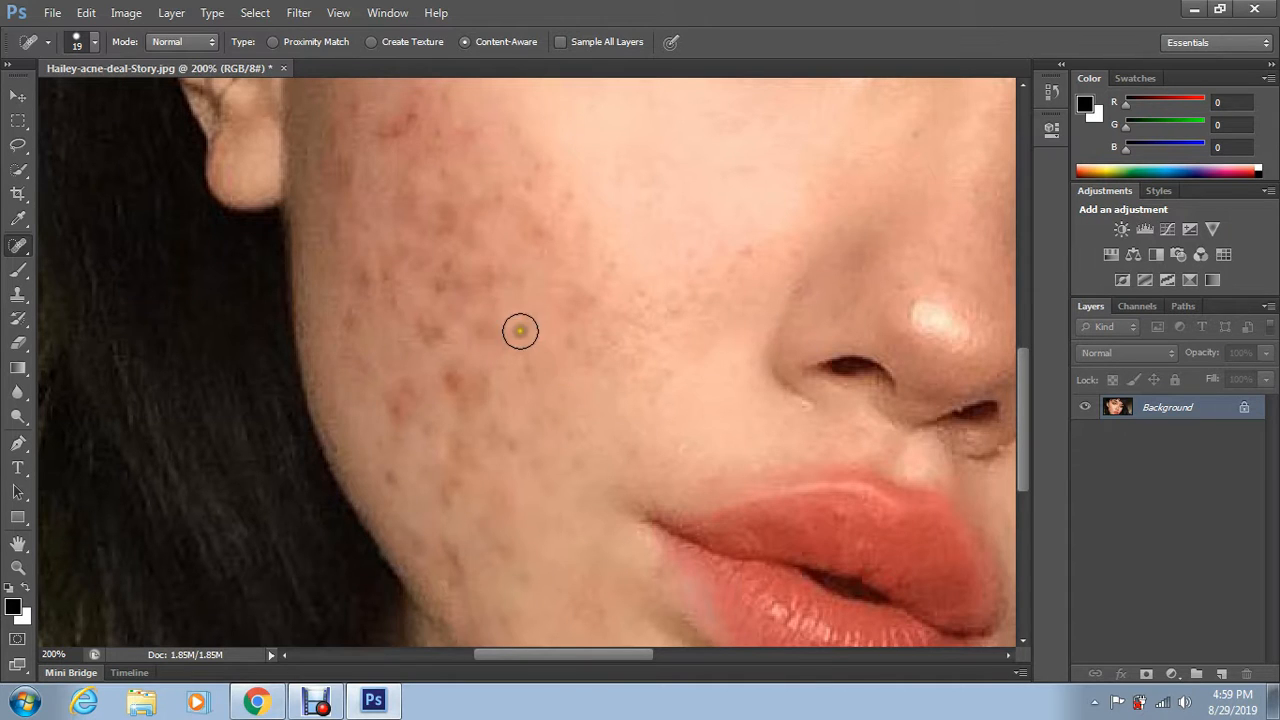
Step: Heal the brownish spots in the middle of the cheek, level with the nostril
left_click(520, 331)
left_click(573, 297)
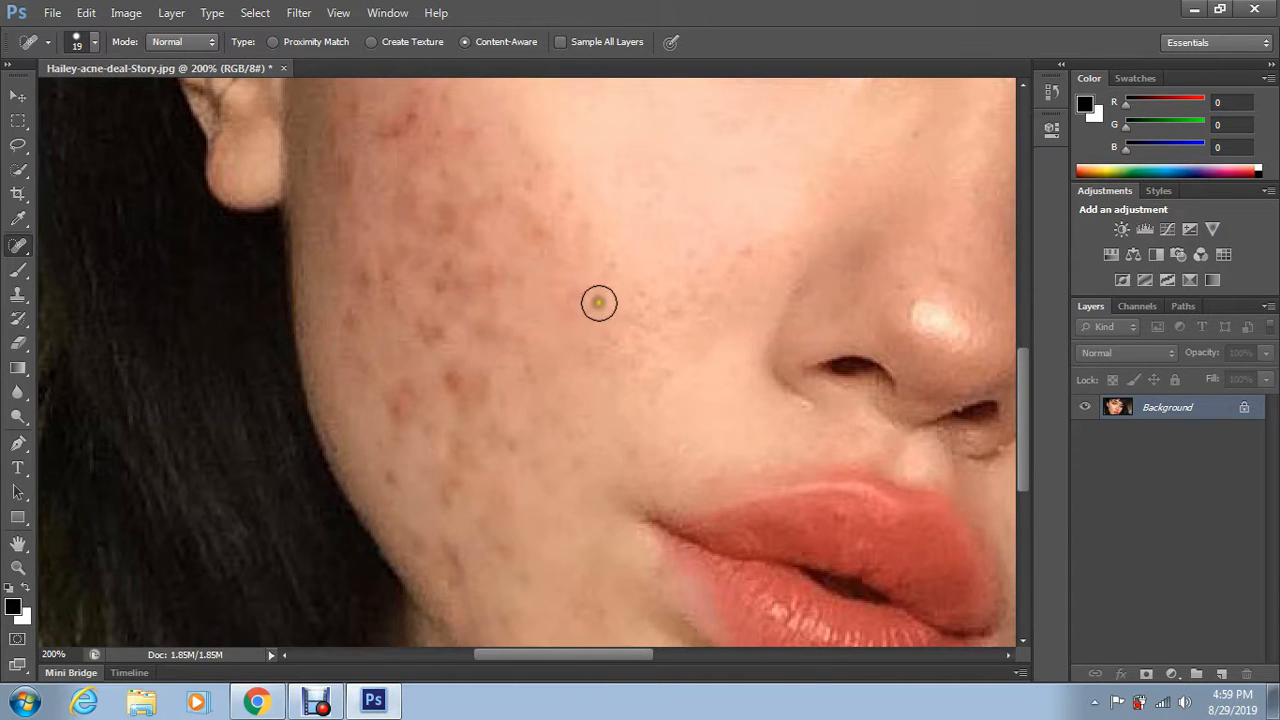
left_click(580, 306)
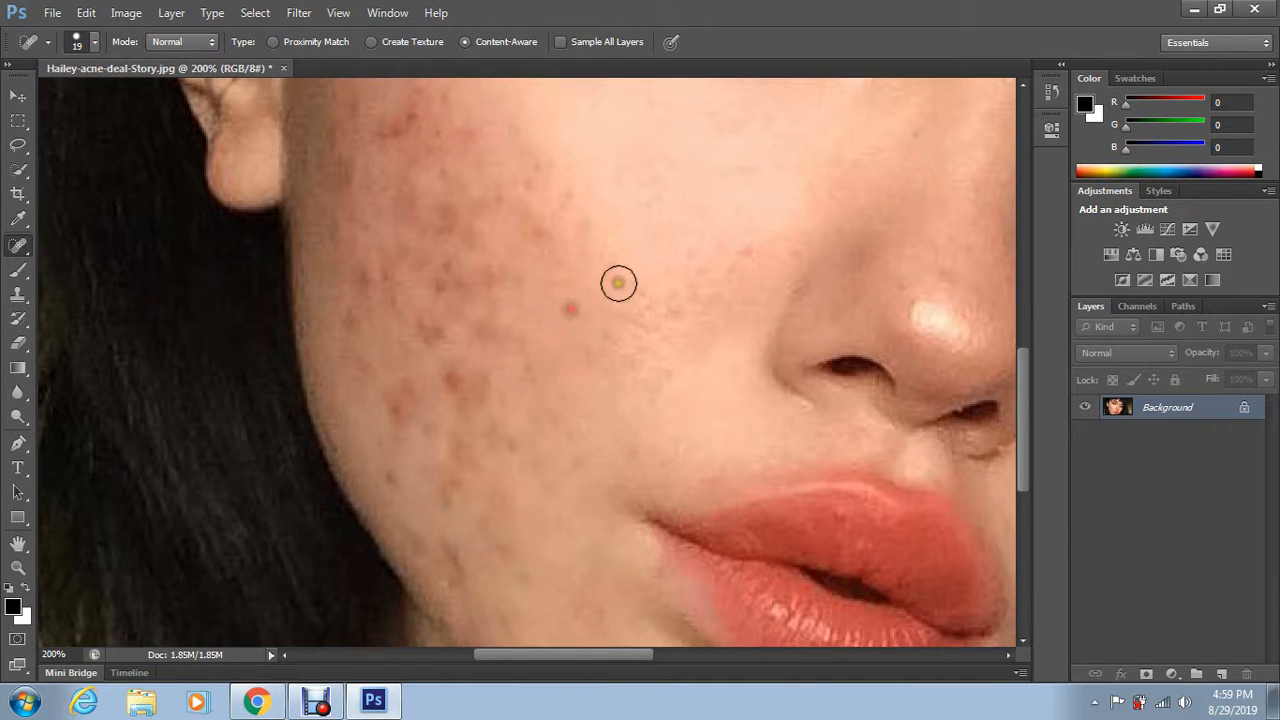
left_click(616, 279)
Step: Heal the row of small spots along the inner edge of the acne patch, up towards the eye
left_click(529, 229)
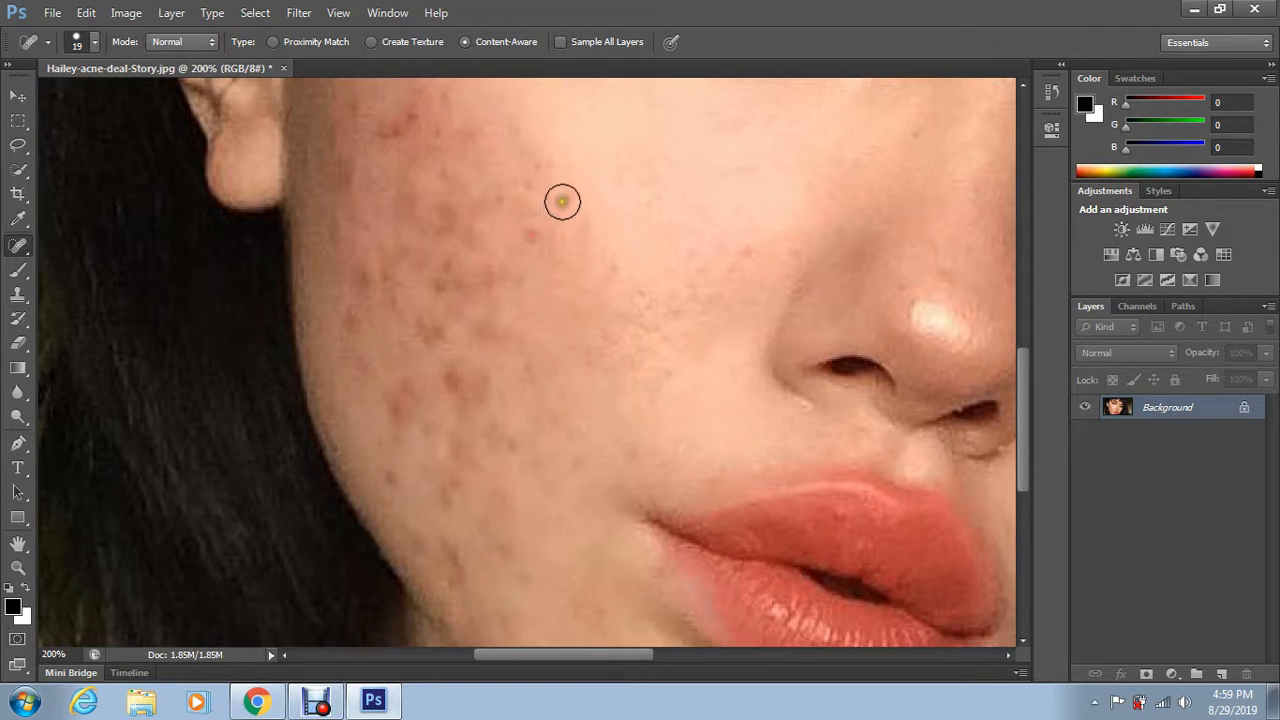
left_click(566, 190)
left_click(579, 229)
left_click(582, 233)
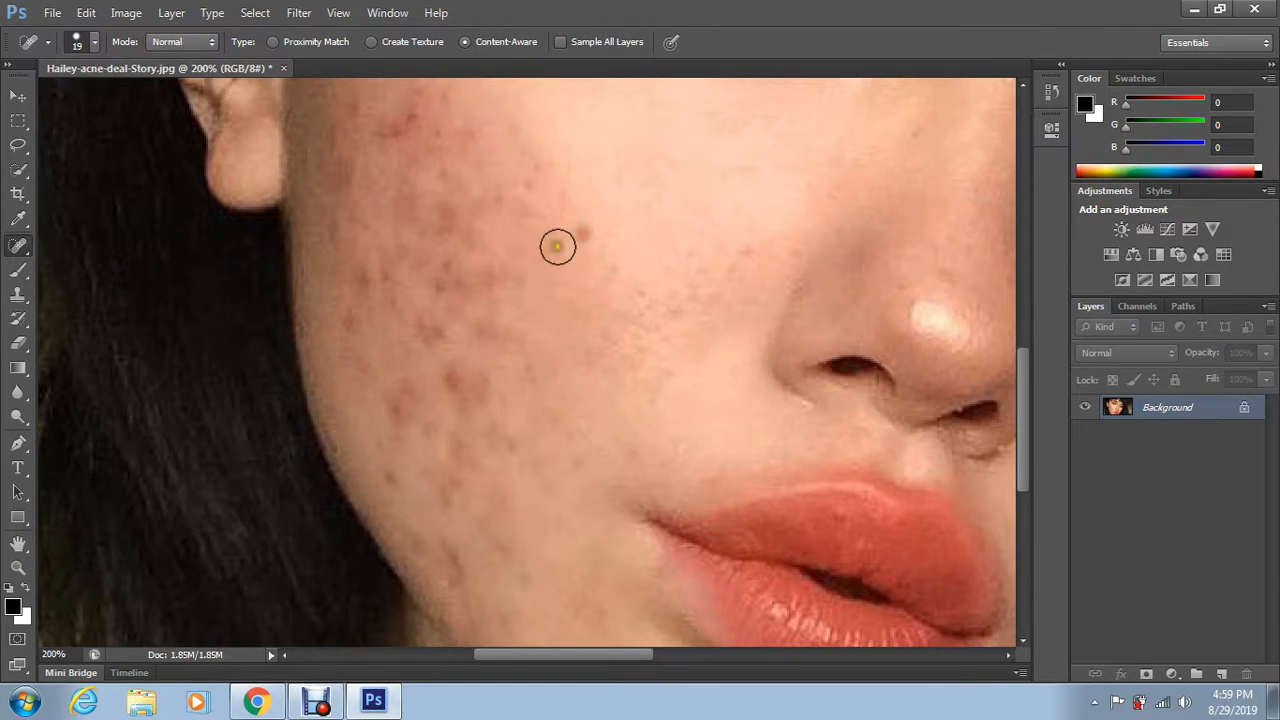
left_click(566, 194)
left_click(570, 245)
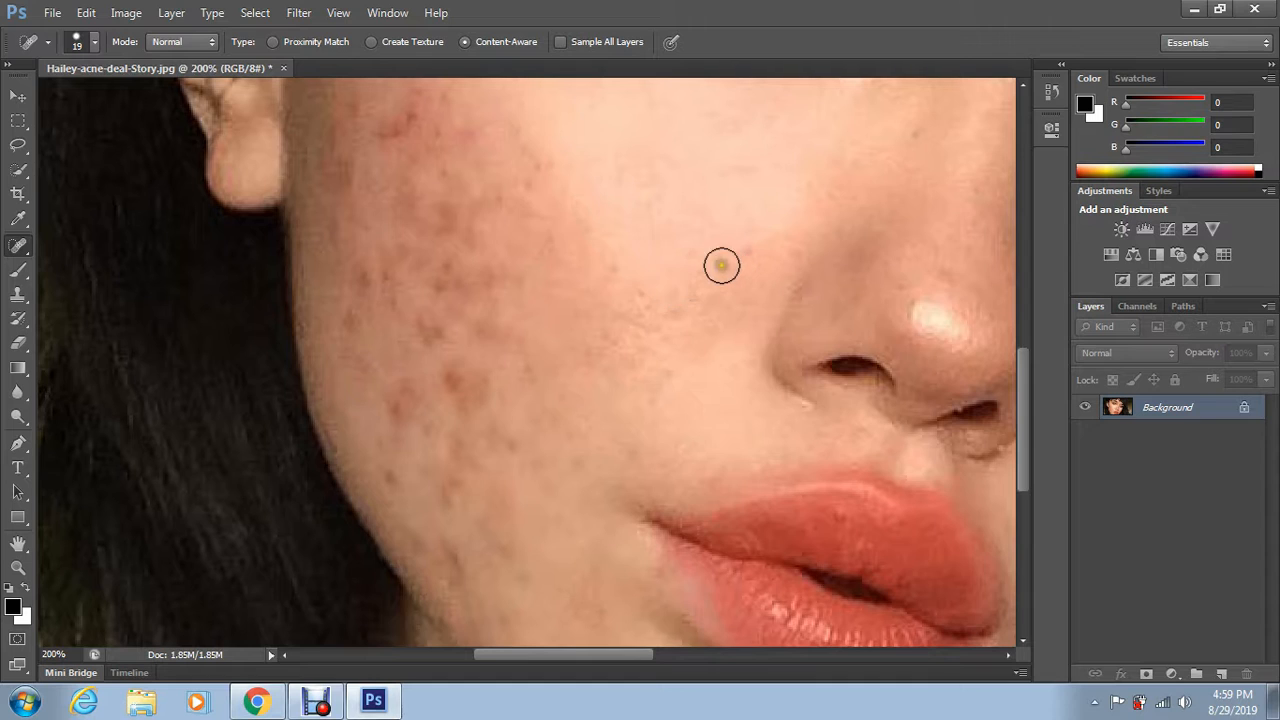
left_click(530, 172)
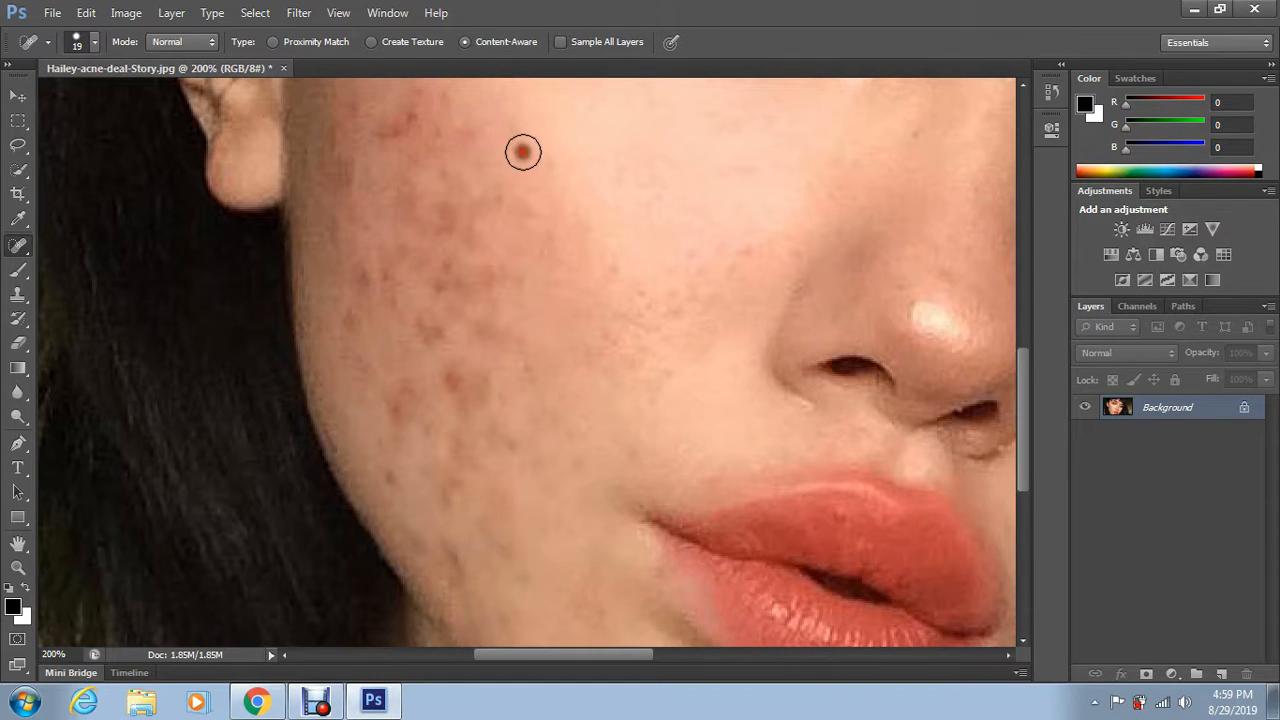
left_click(523, 152)
Step: Heal the cluster of red spots at the top of the acne patch on the upper cheek
scroll(436, 246, "up", 3)
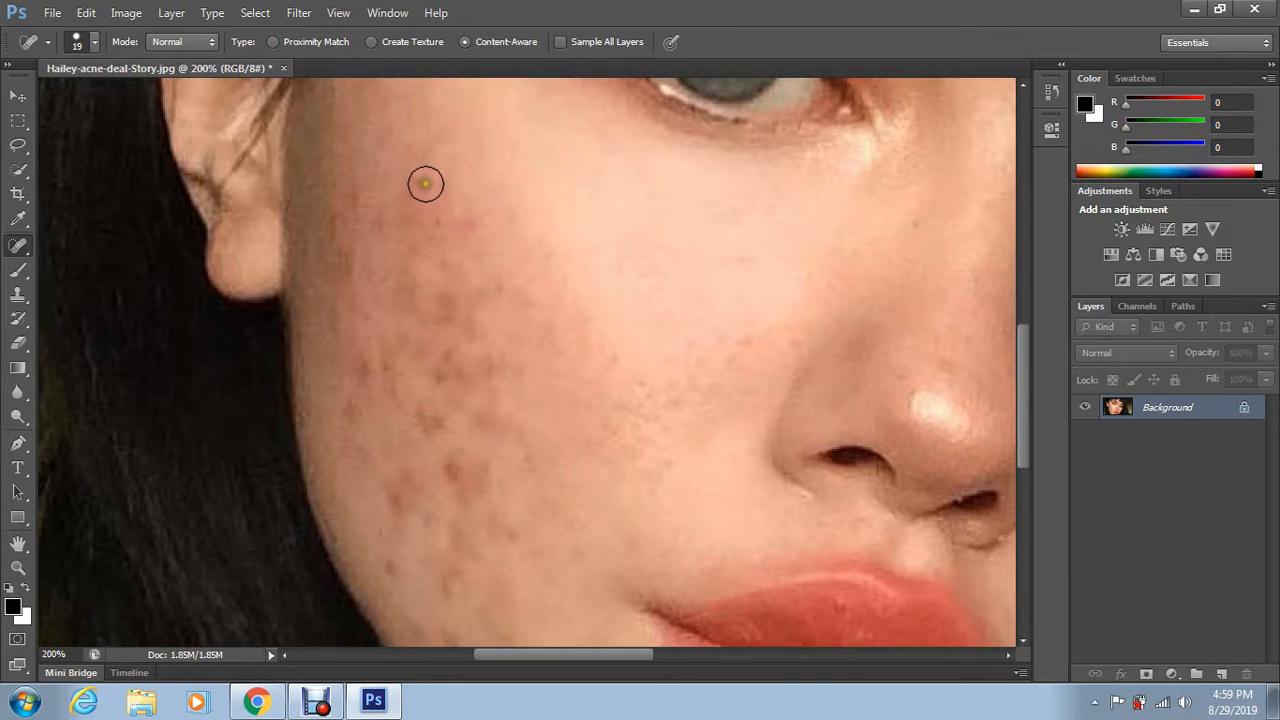
left_click(425, 183)
left_click(414, 215)
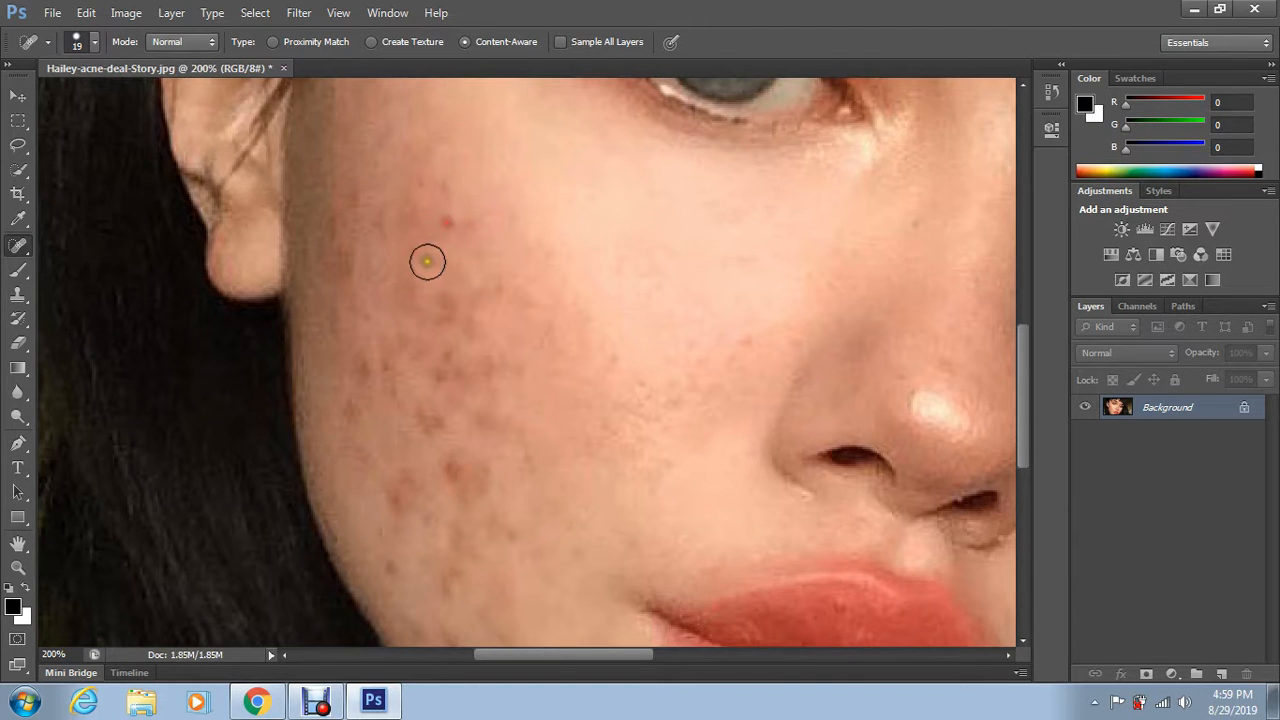
left_click(446, 210)
left_click(470, 210)
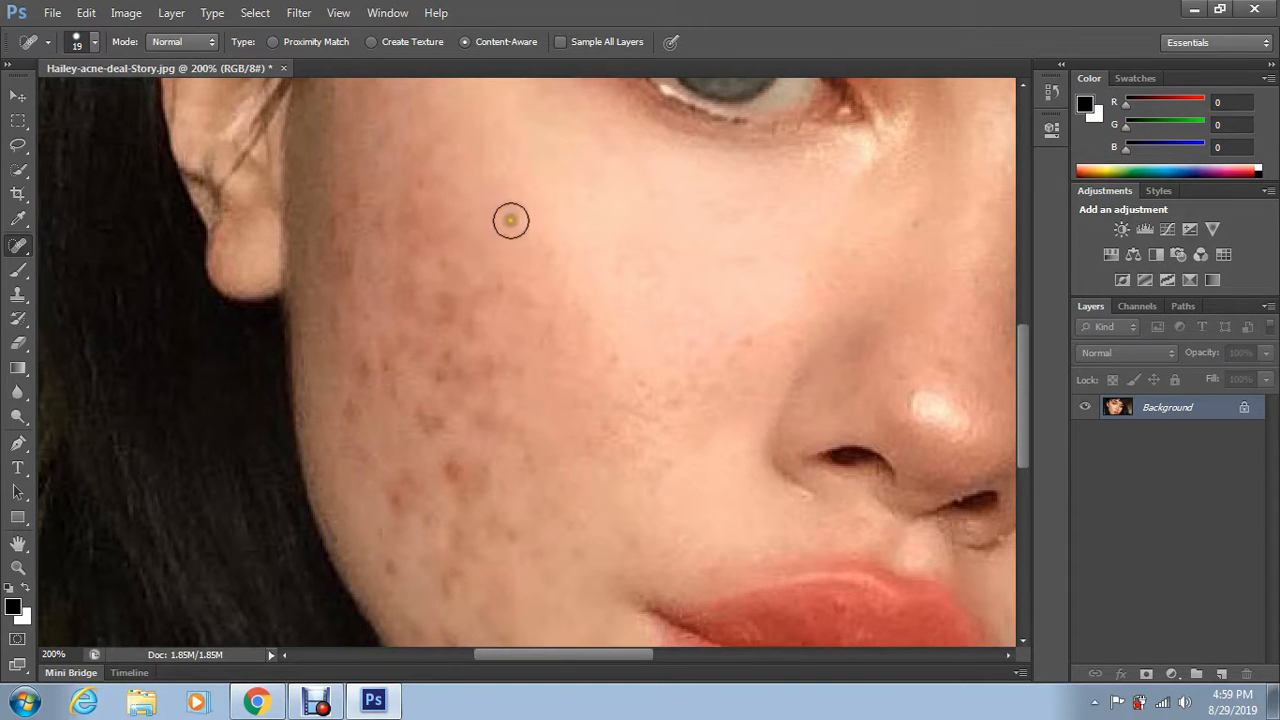
Step: Heal the reddish spots on the outer cheek beside the earlobe and the faint marks next to them
left_click(337, 226)
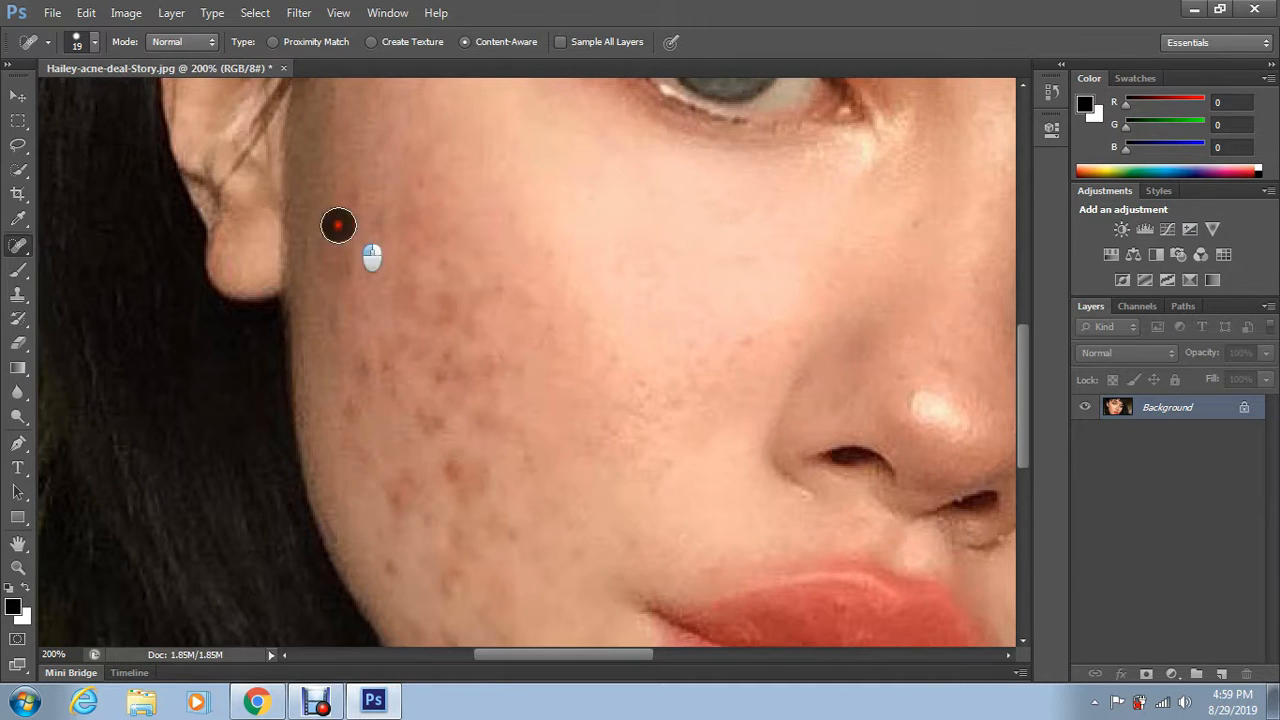
left_click(352, 206)
left_click(349, 256)
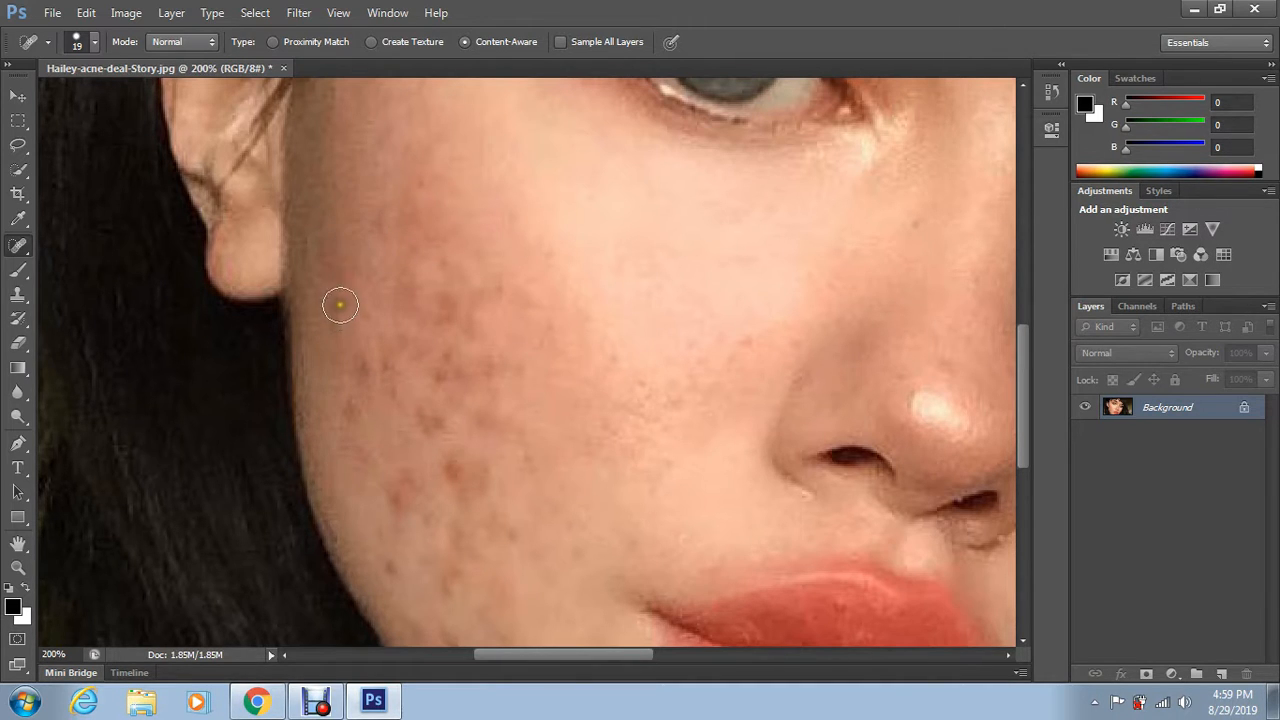
left_click(374, 226)
left_click(410, 212)
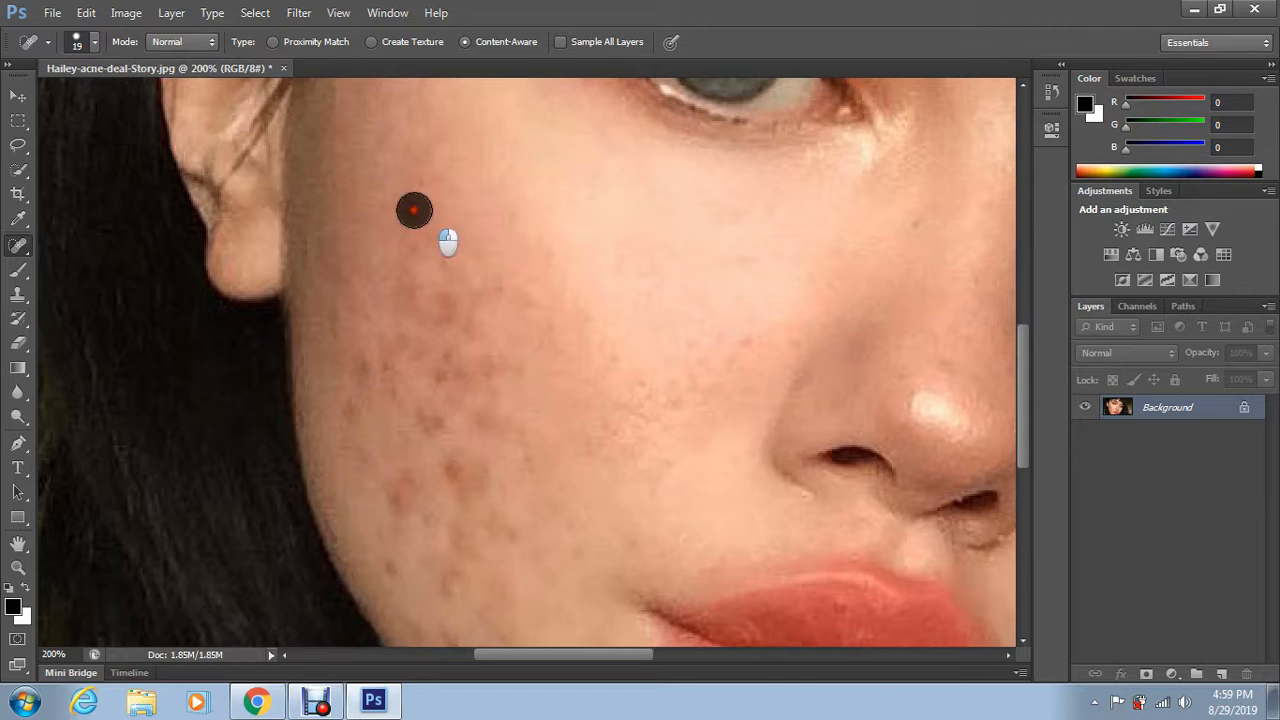
left_click(437, 163)
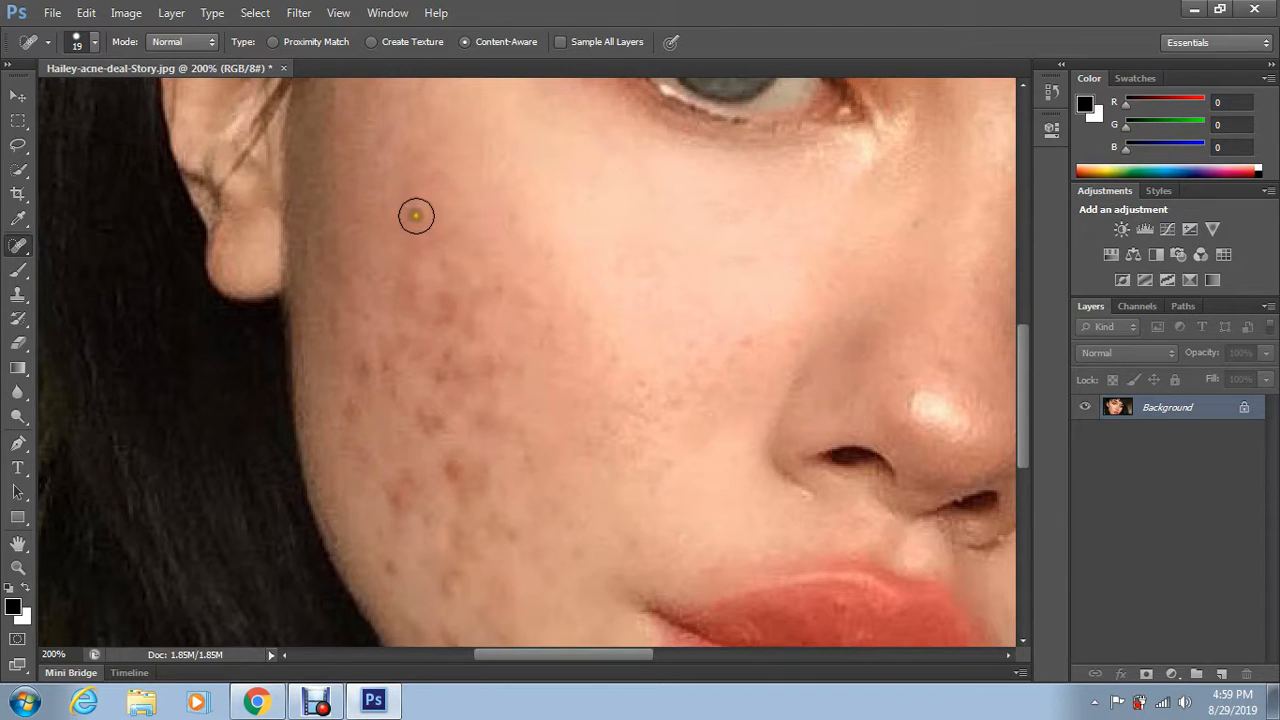
Step: Brush over the dark blotches in the upper middle of the acne patch with short healing strokes
left_click(416, 215)
mouse_move(454, 251)
left_mouse_down()
mouse_move(405, 268)
mouse_move(407, 226)
mouse_move(430, 325)
left_mouse_up()
left_click(414, 214)
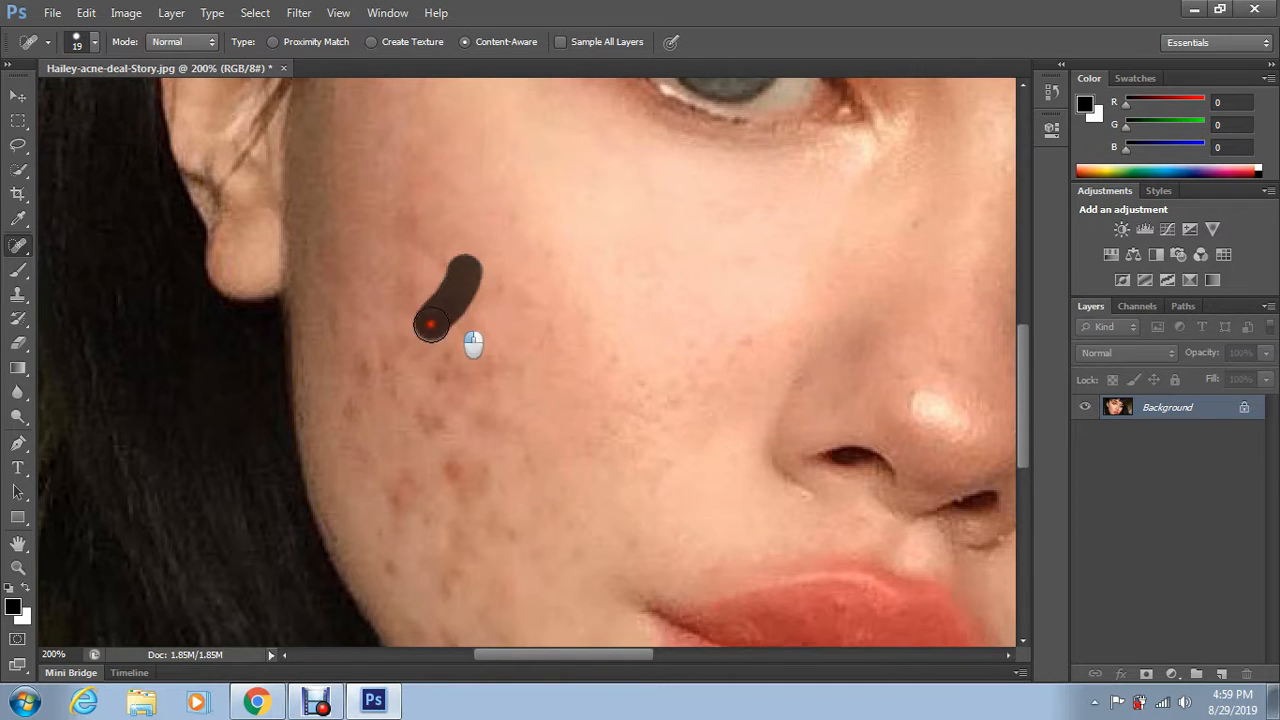
left_click_drag(479, 289, 452, 320)
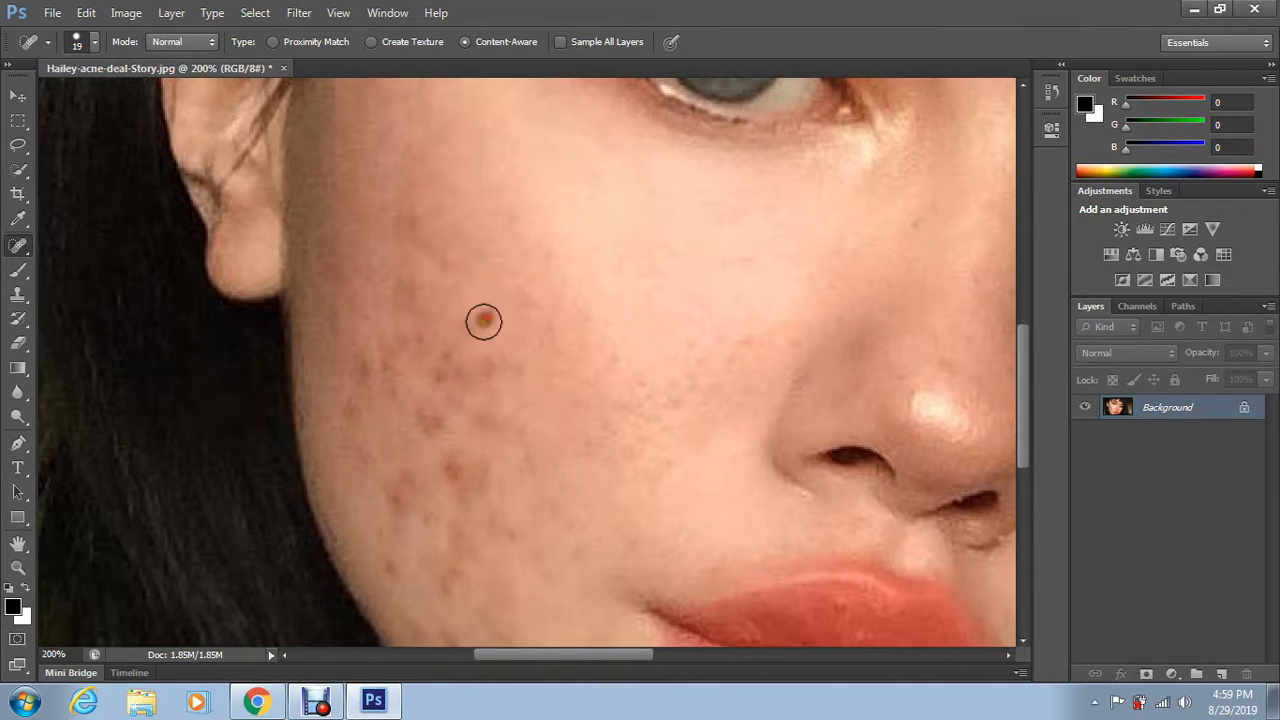
left_click(480, 331)
left_click(446, 258)
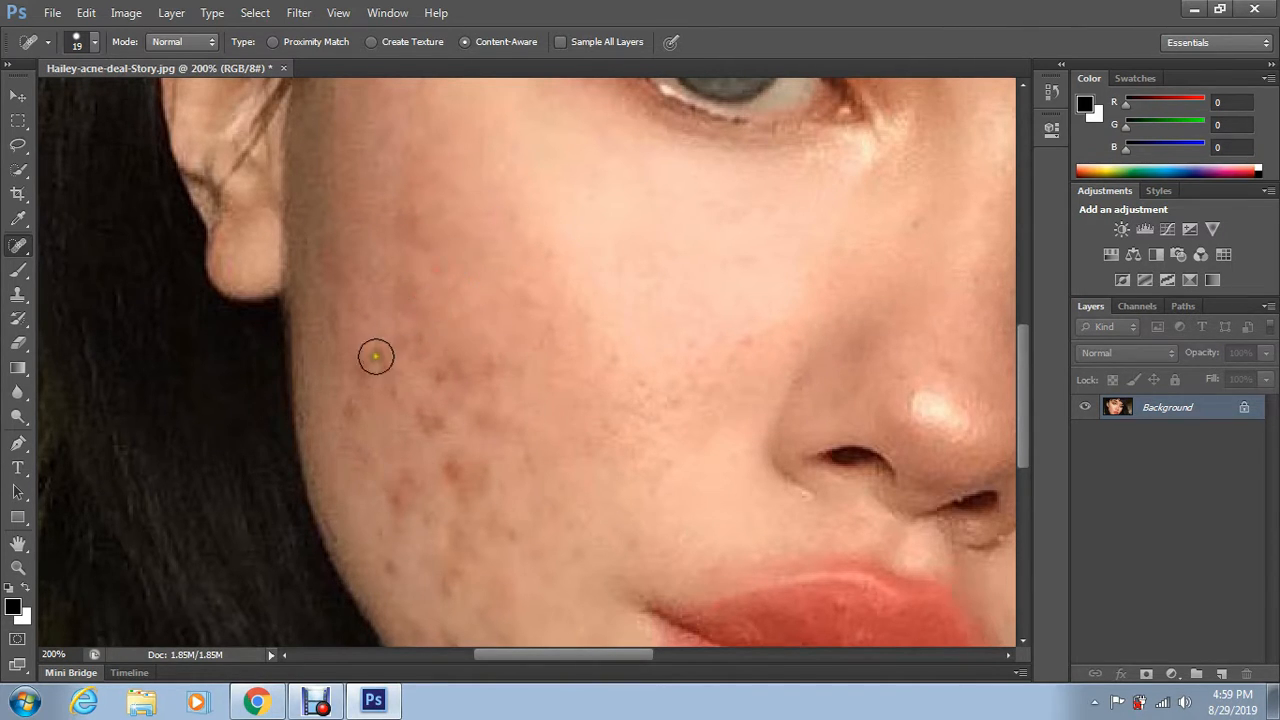
Step: Heal the faint marks on the inner side of the acne patch and the small spot on the side of the nose
scroll(440, 320, "down", 2)
mouse_move(560, 243)
left_mouse_down()
mouse_move(525, 295)
mouse_move(489, 281)
mouse_move(455, 317)
mouse_move(472, 352)
mouse_move(489, 346)
mouse_move(452, 400)
left_mouse_up()
mouse_move(516, 352)
left_mouse_down()
mouse_move(476, 397)
mouse_move(498, 423)
left_mouse_up()
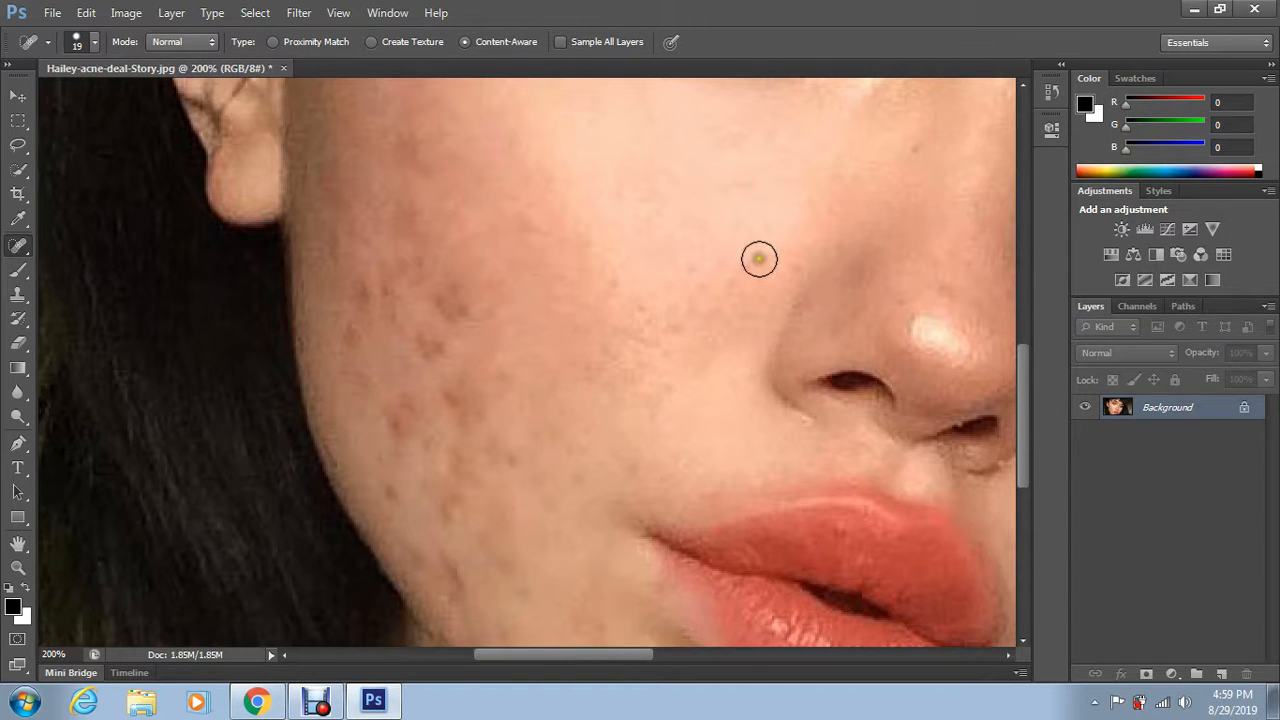
scroll(887, 243, "up", 2)
left_click(909, 236)
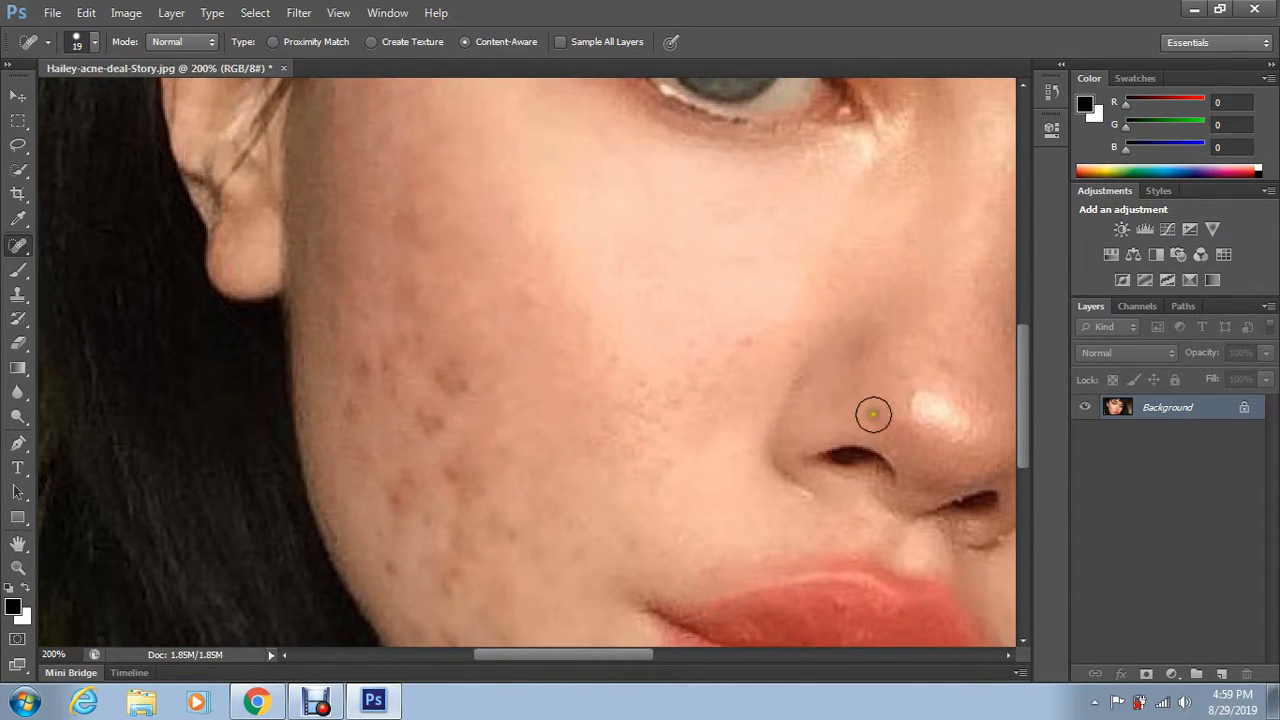
Step: Heal the dark blotches in the middle of the acne patch and the spots along the outer cheek below the earlobe
left_click_drag(445, 391, 462, 367)
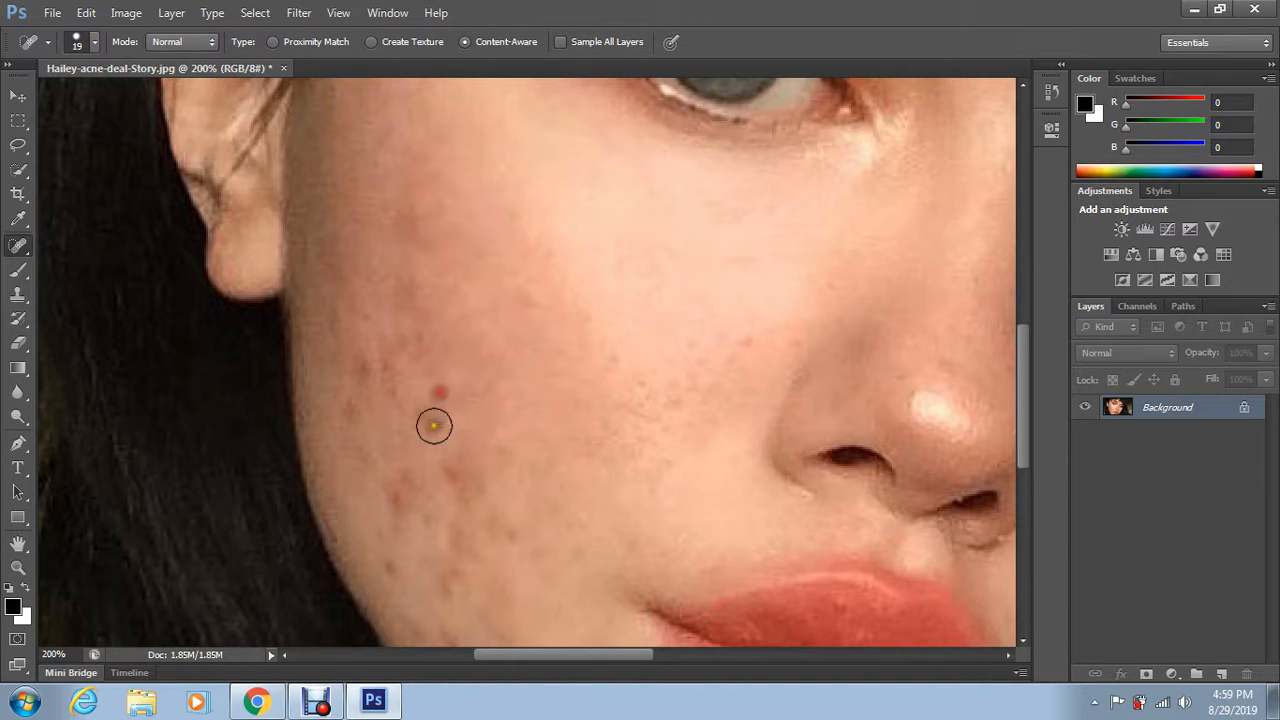
left_click_drag(427, 418, 418, 432)
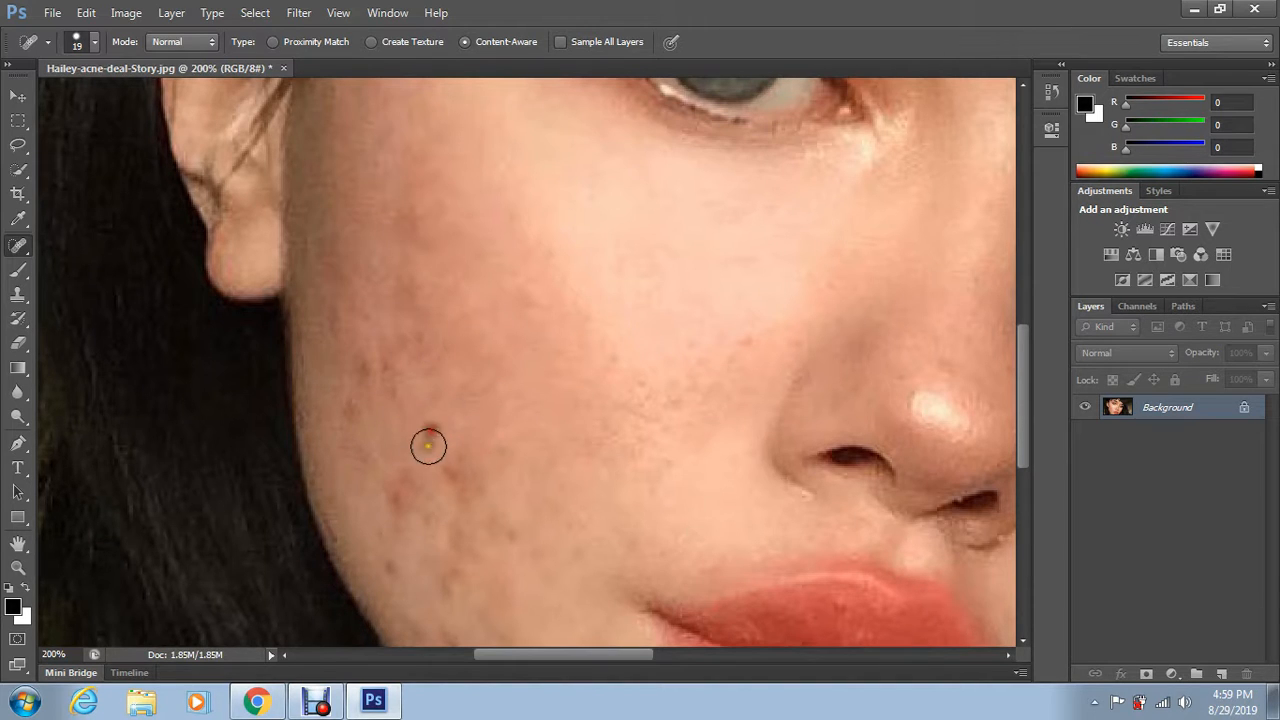
scroll(380, 378, "up", 1)
left_click_drag(363, 380, 348, 425)
left_click_drag(336, 322, 335, 348)
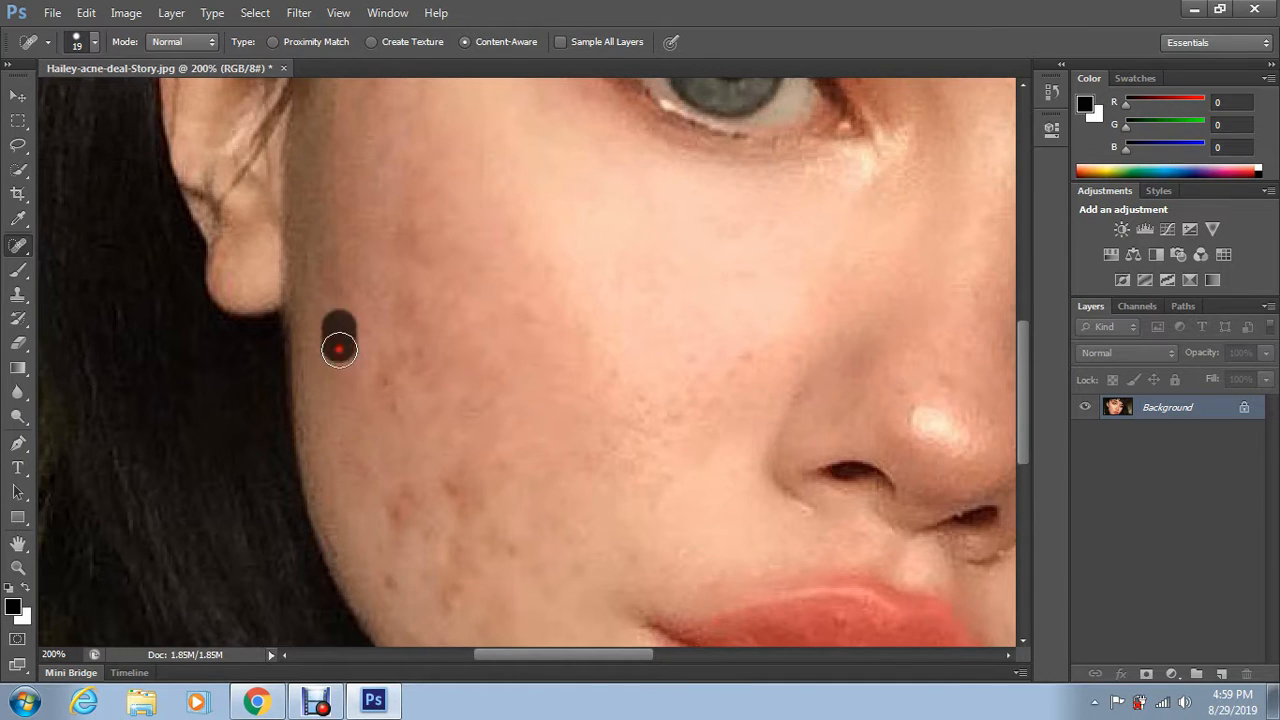
left_click_drag(334, 294, 336, 280)
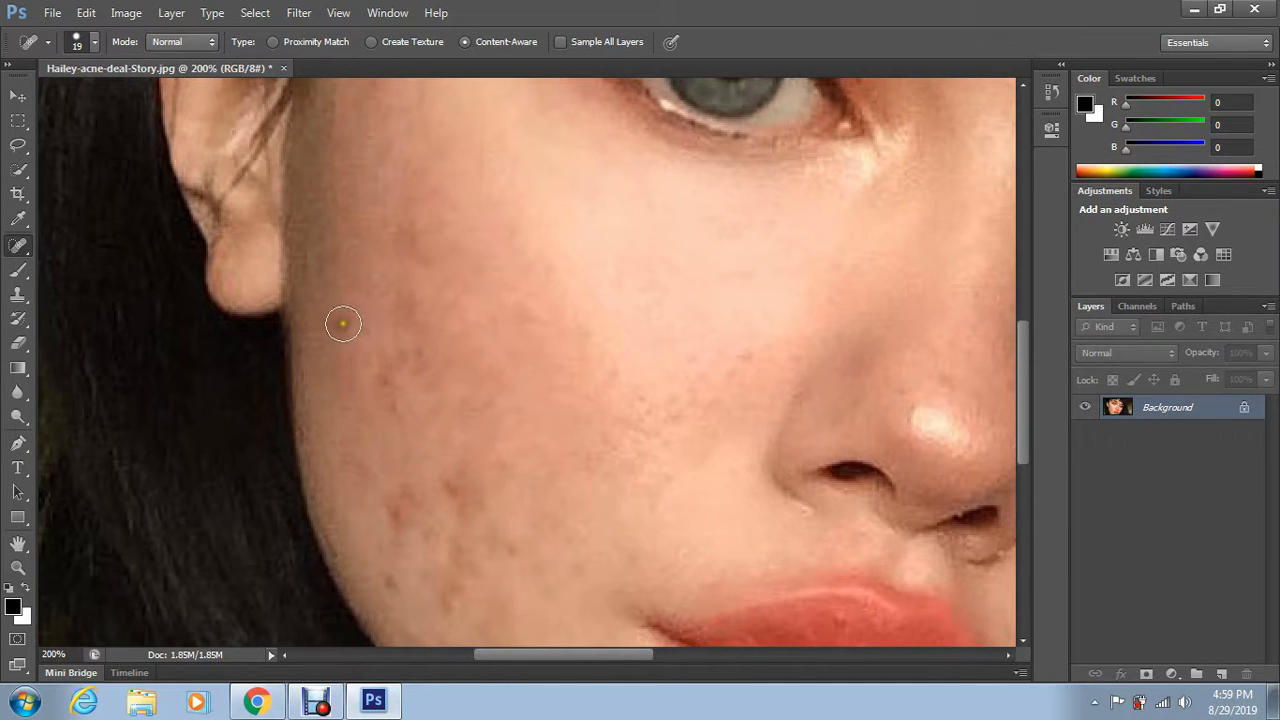
Step: Brush over the remaining cluster of reddish spots on the cheek just below earlobe level
mouse_move(366, 344)
left_mouse_down()
mouse_move(404, 373)
mouse_move(382, 365)
left_mouse_up()
left_click_drag(409, 317, 430, 402)
left_click(412, 368)
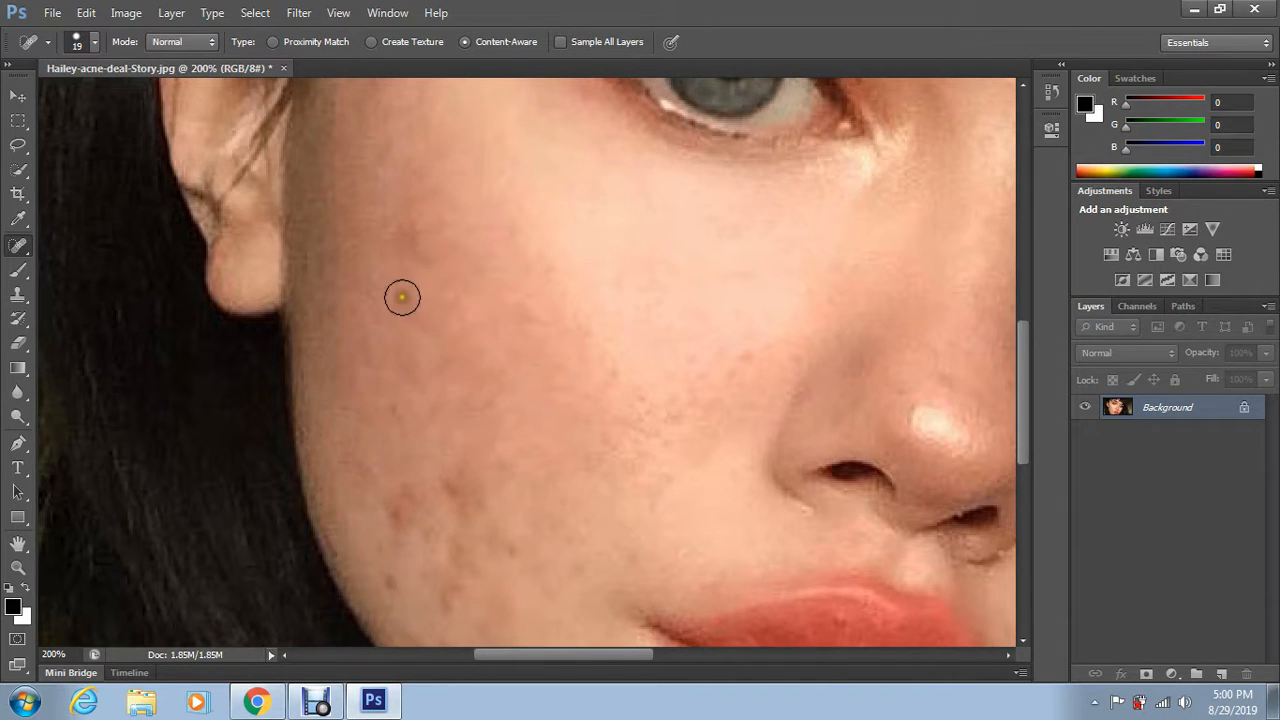
Step: Heal the dark reddish blotches running up the middle of the cheek, level with the earlobe
left_click(403, 294)
left_click(406, 248)
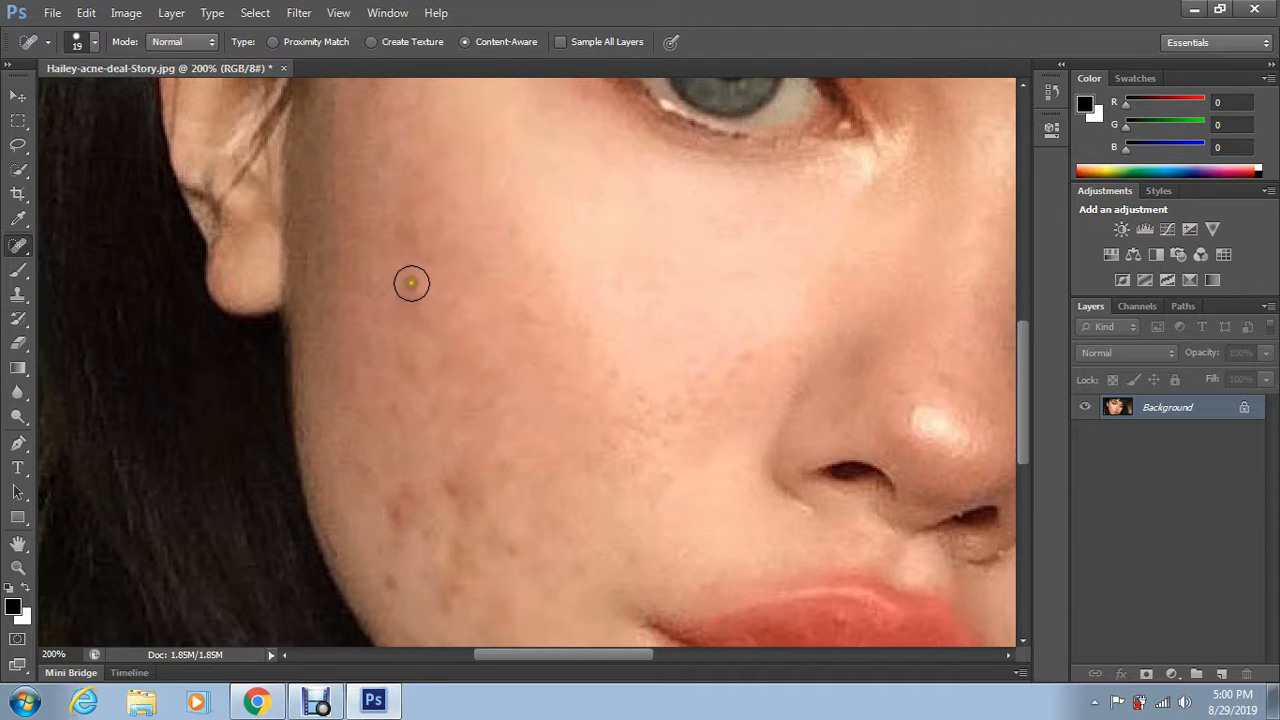
left_click_drag(411, 283, 424, 308)
scroll(444, 355, "down", 1)
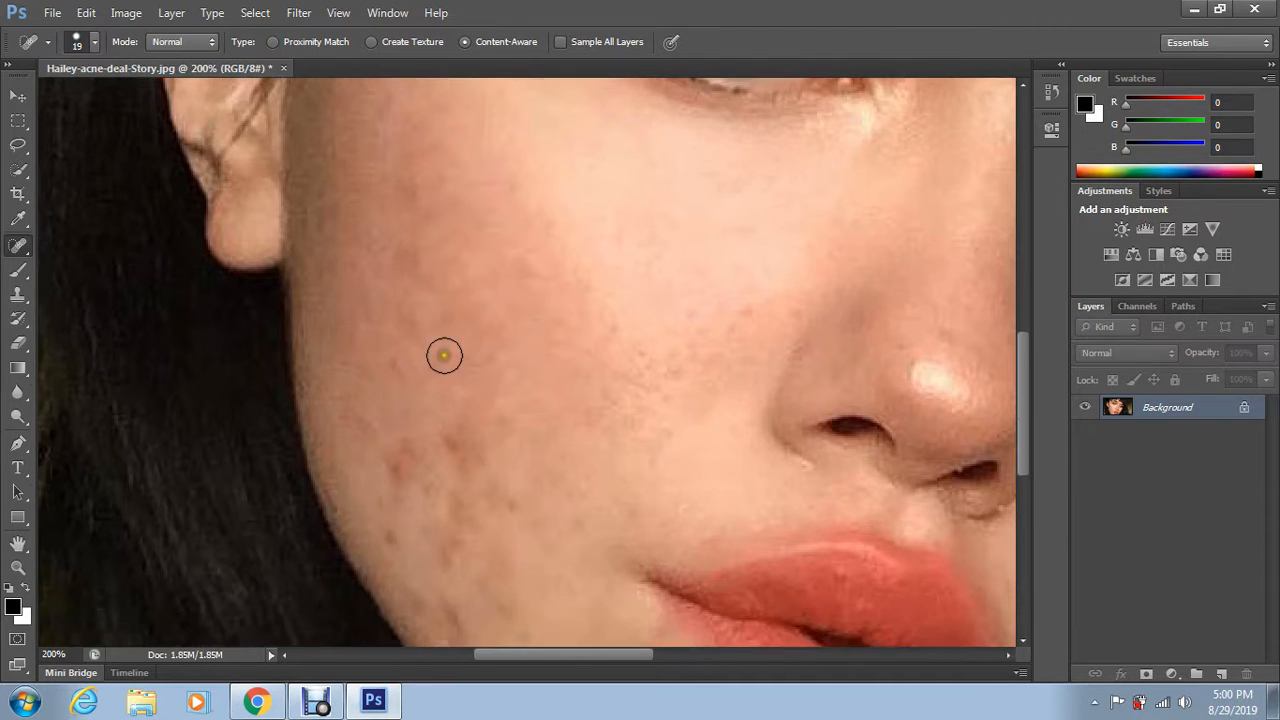
left_click_drag(410, 240, 432, 284)
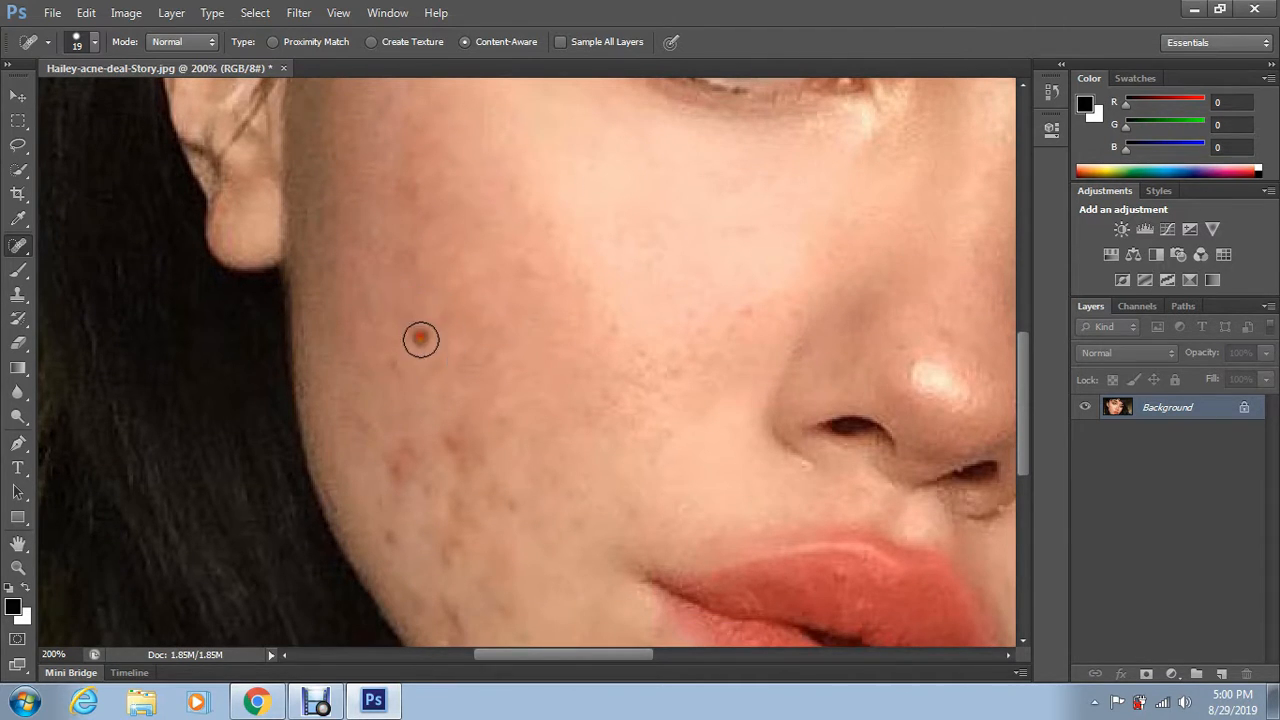
left_click_drag(398, 175, 430, 228)
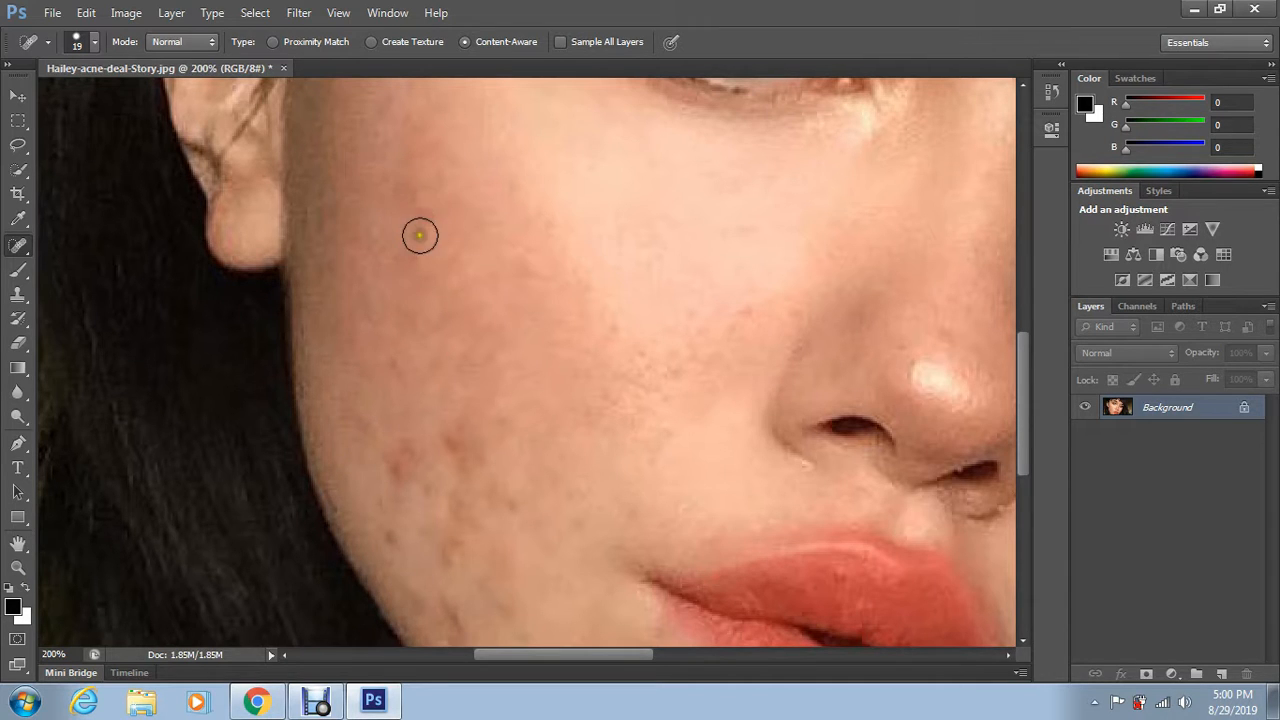
Step: Heal the red spots on the outer part of the lower cheek and the faint marks just above them
scroll(409, 314, "down", 3)
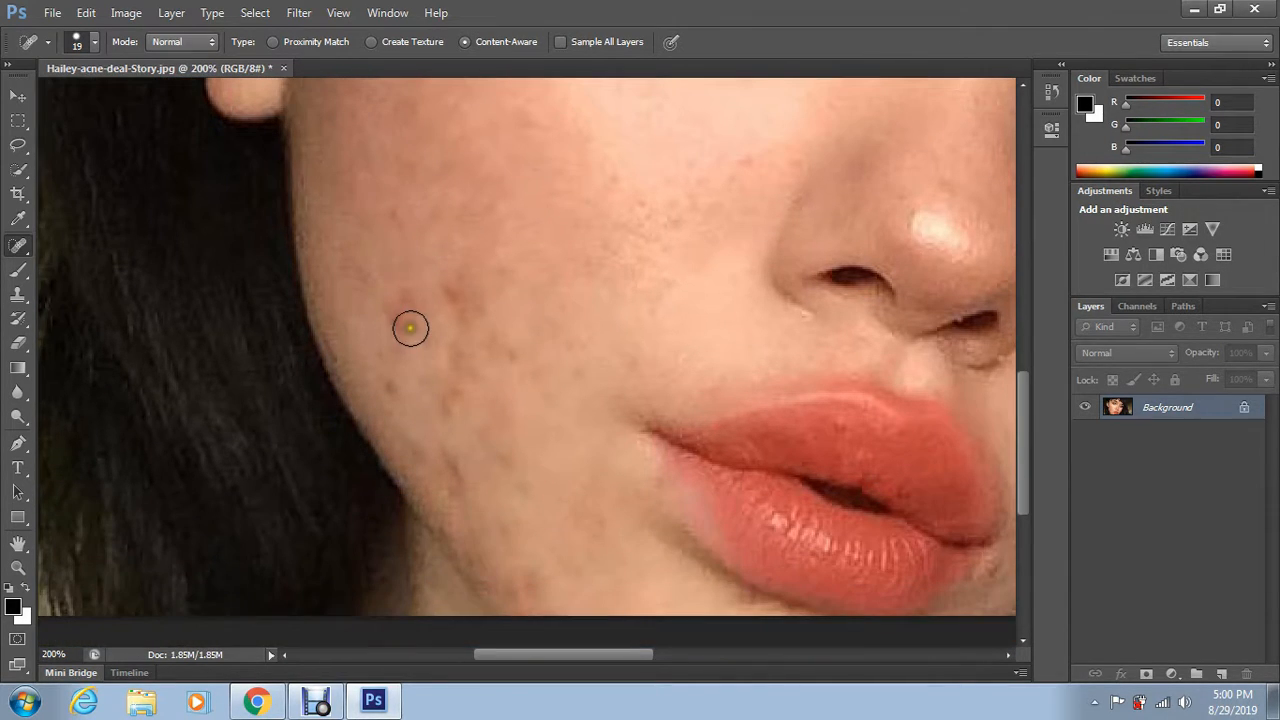
mouse_move(410, 285)
left_mouse_down()
mouse_move(402, 326)
mouse_move(389, 322)
mouse_move(398, 352)
mouse_move(373, 373)
mouse_move(397, 397)
mouse_move(432, 364)
left_mouse_up()
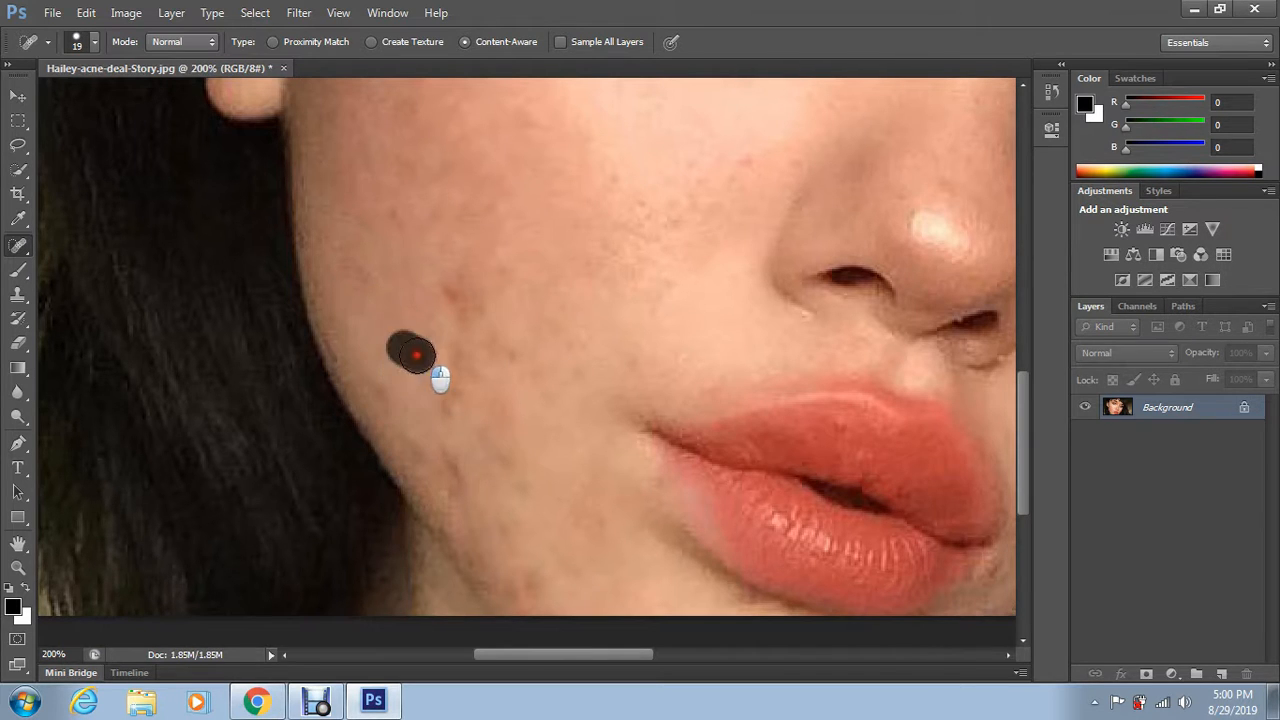
left_click_drag(373, 292, 357, 266)
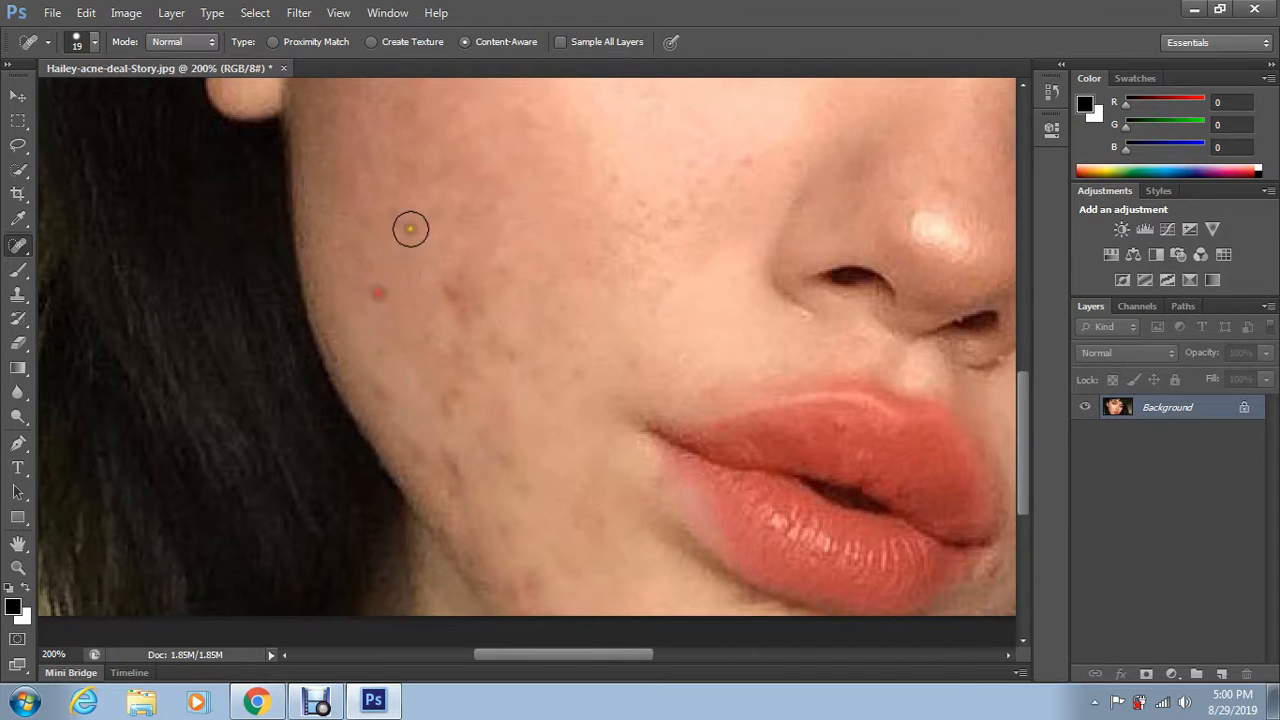
left_click_drag(409, 226, 394, 194)
Step: Heal the strong red blotch on the lower cheek and the small spots between it and the mouth corner
left_click_drag(418, 282, 460, 300)
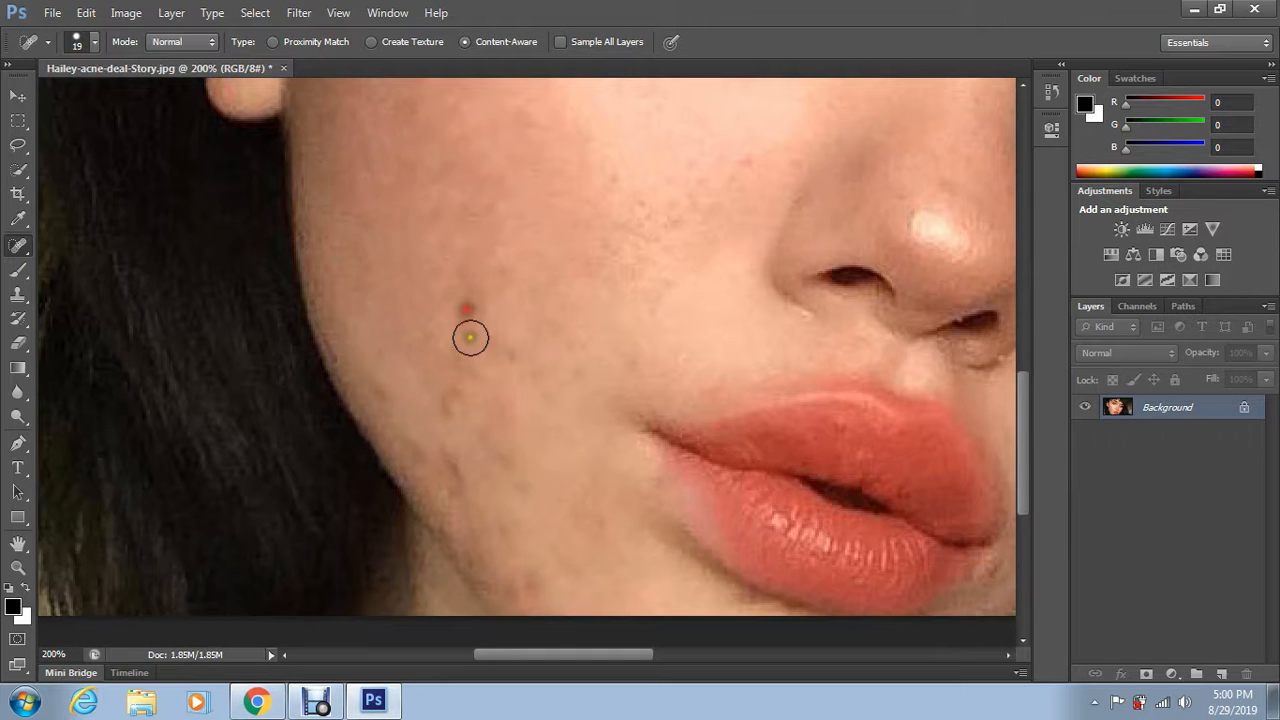
mouse_move(472, 250)
left_mouse_down()
mouse_move(470, 305)
mouse_move(514, 274)
mouse_move(456, 332)
mouse_move(451, 362)
left_mouse_up()
left_click_drag(523, 333, 495, 359)
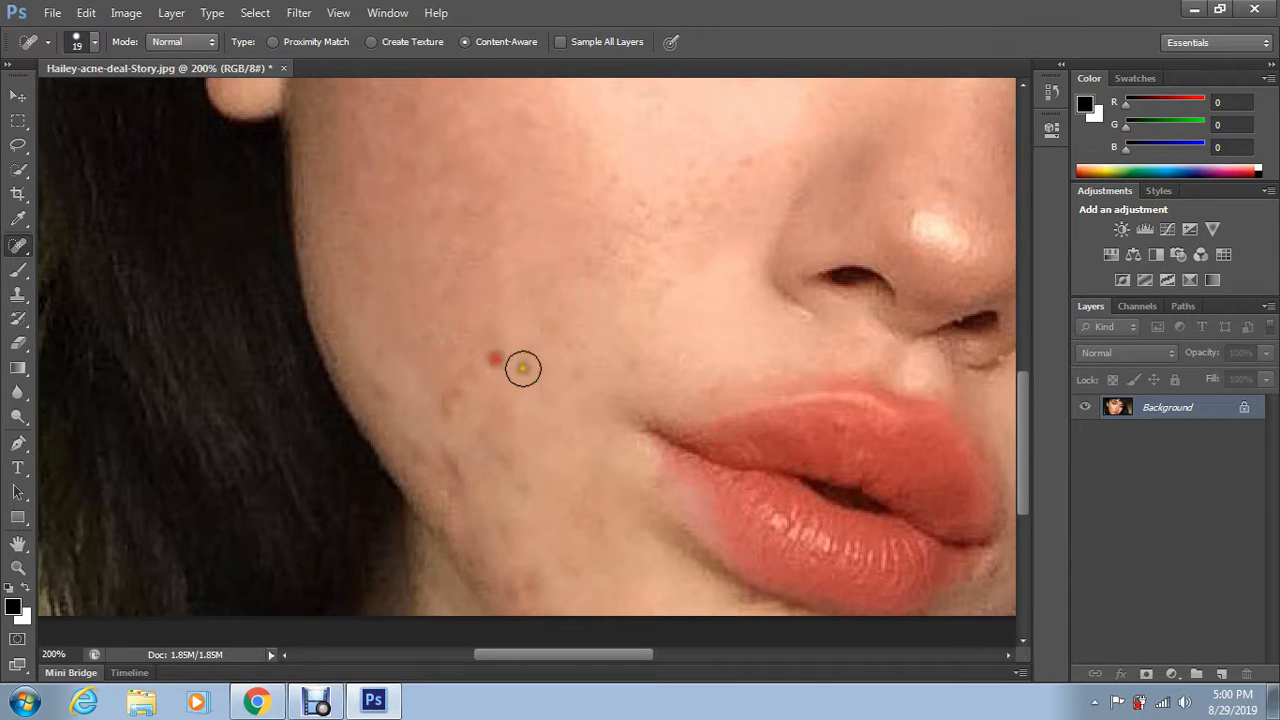
left_click_drag(590, 356, 566, 394)
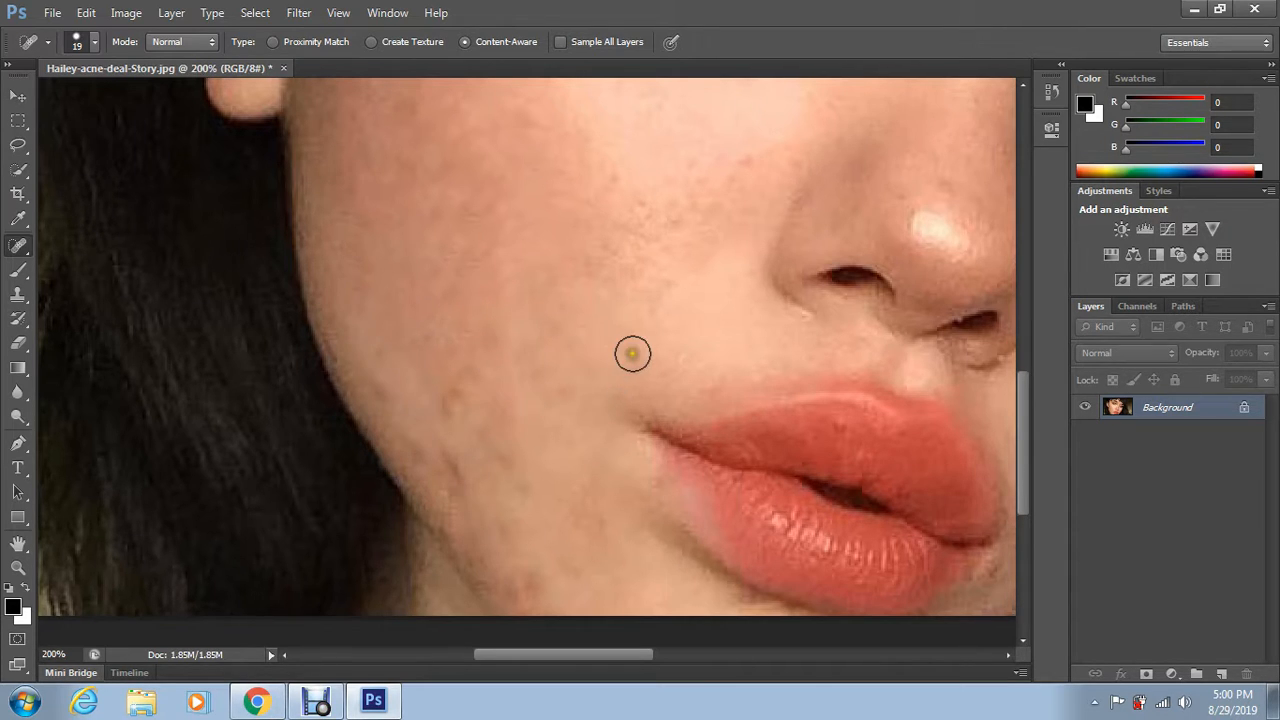
Step: Heal the brownish marks on the lower cheek above the jawline and the blotch beside them toward the mouth
scroll(484, 419, "down", 2)
left_click_drag(484, 314, 457, 346)
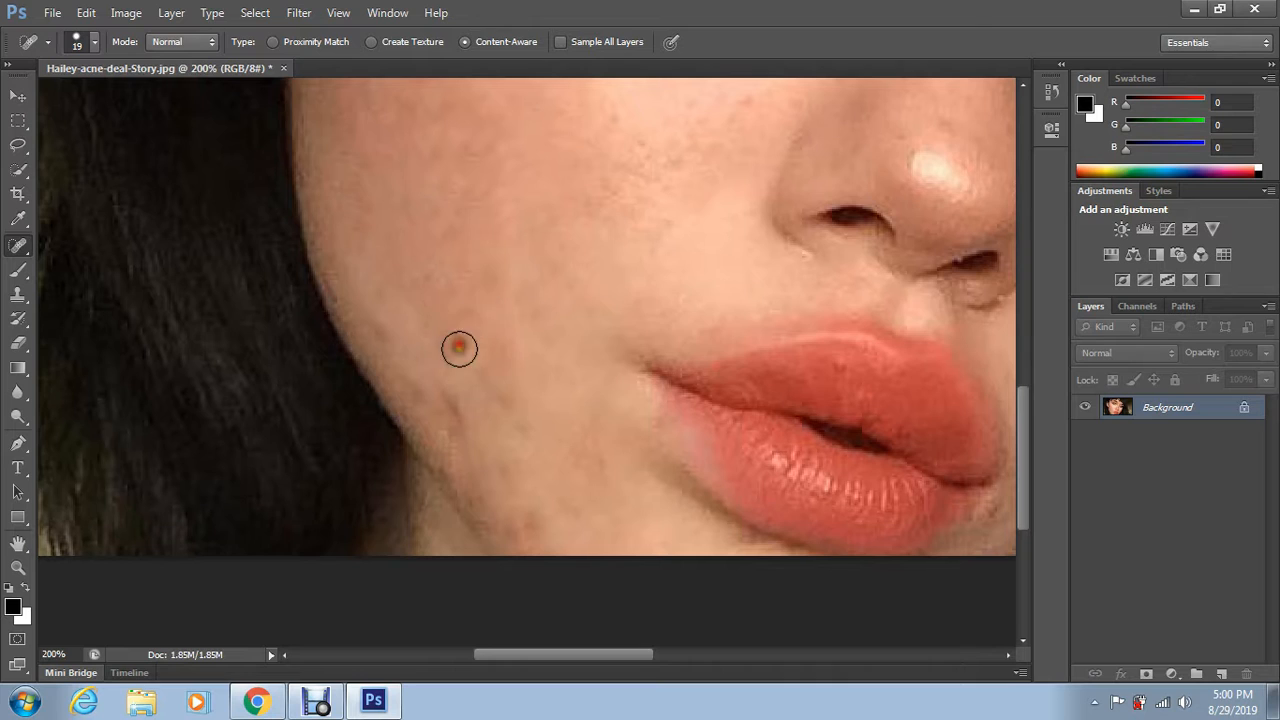
left_click_drag(497, 258, 432, 368)
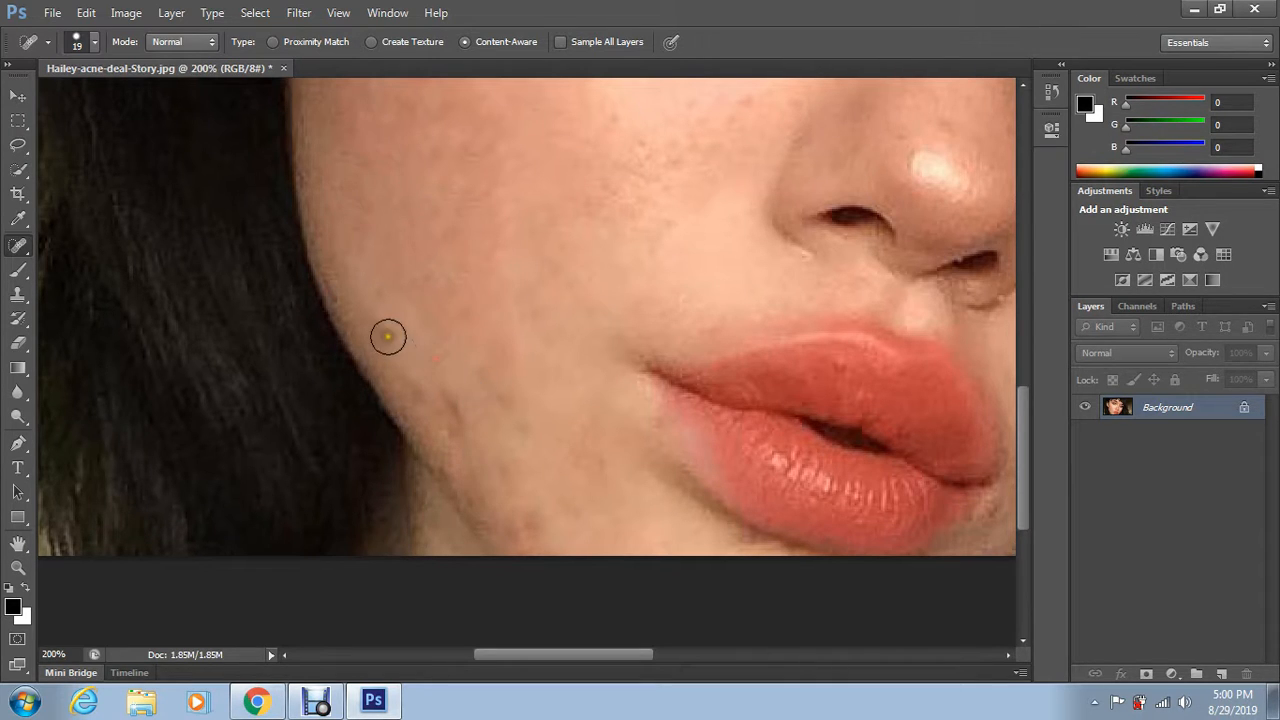
left_click_drag(381, 313, 388, 362)
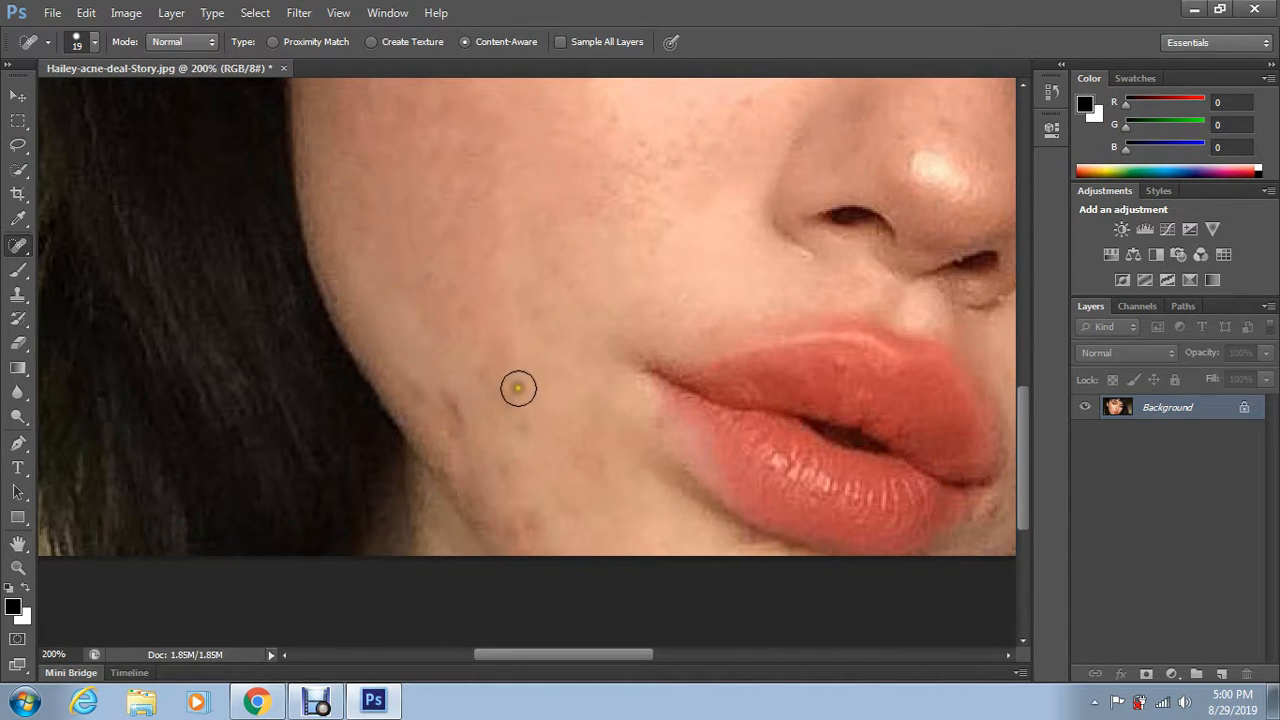
left_click_drag(519, 385, 488, 407)
mouse_move(508, 364)
left_mouse_down()
mouse_move(487, 387)
mouse_move(507, 438)
left_mouse_up()
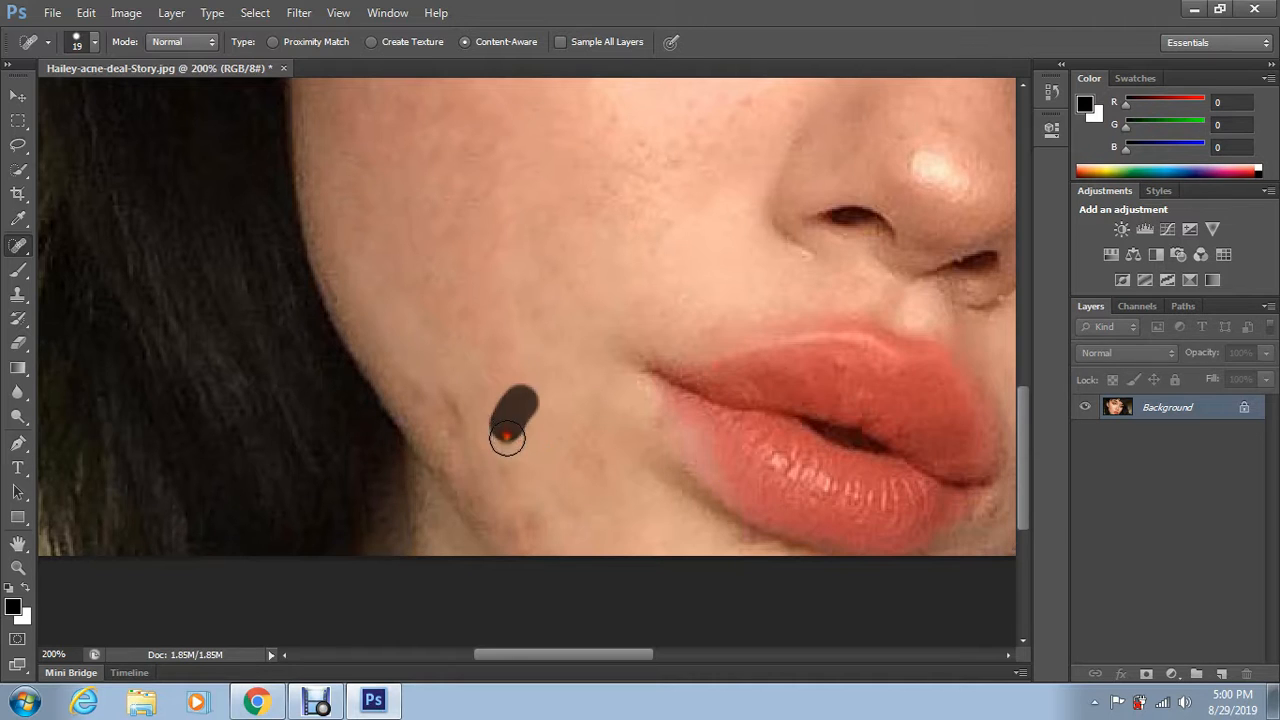
Step: Heal the dark marks along the jawline and the small spots below the mouth corner near the photo's lower edge
left_click_drag(440, 404, 465, 446)
left_click_drag(417, 391, 440, 430)
scroll(440, 435, "down", 3)
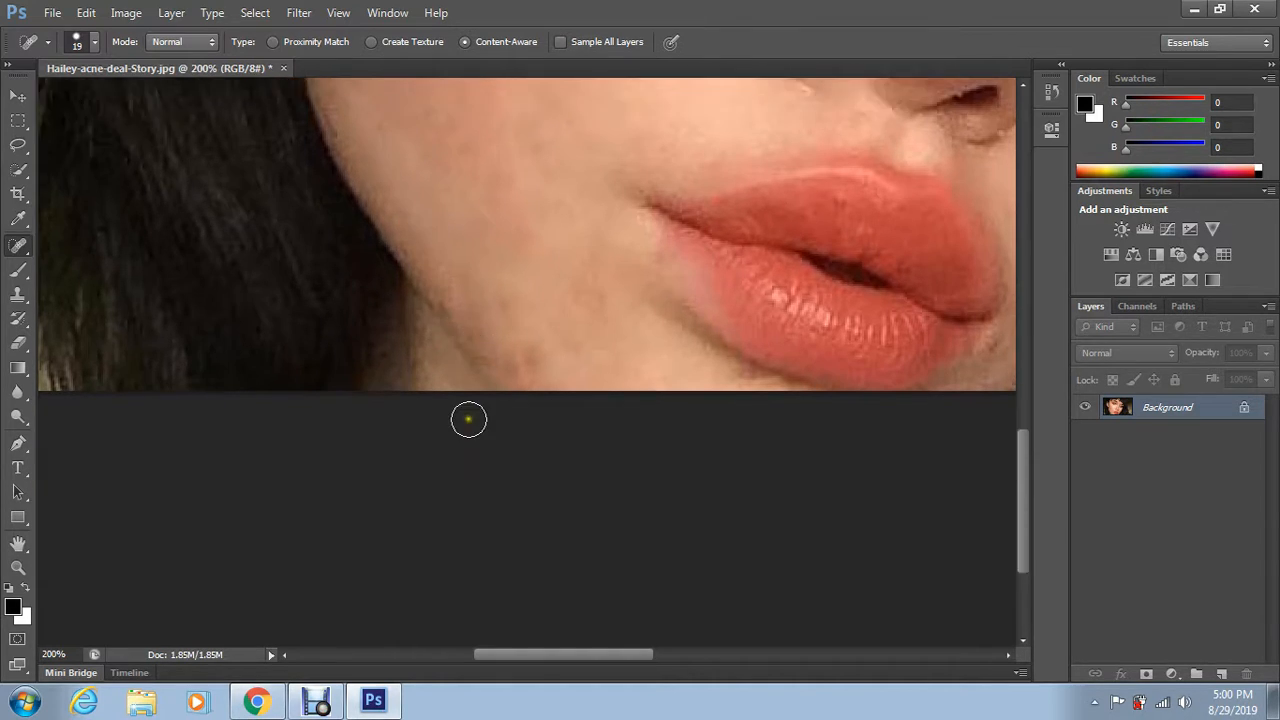
left_click(513, 294)
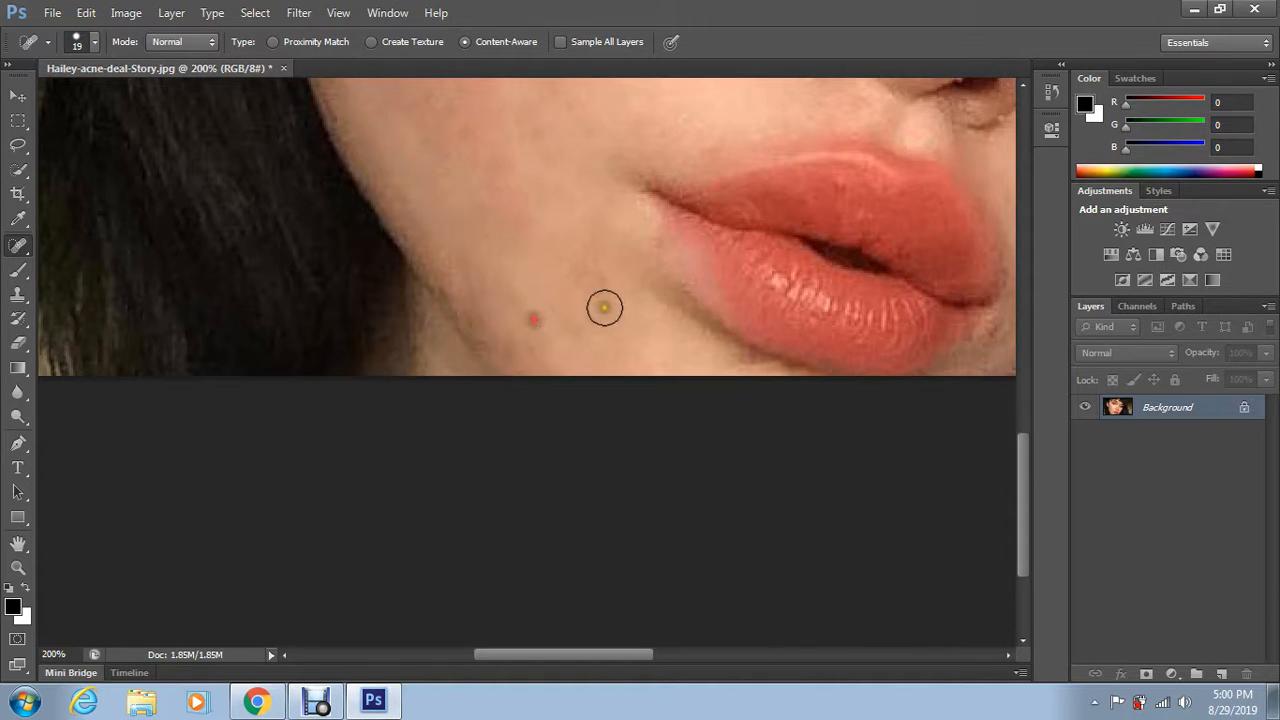
left_click_drag(603, 306, 588, 285)
Step: Heal the mark on the side of the nose and the red spots above the inner end of the eyebrow
scroll(603, 380, "up", 5)
scroll(614, 377, "up", 4)
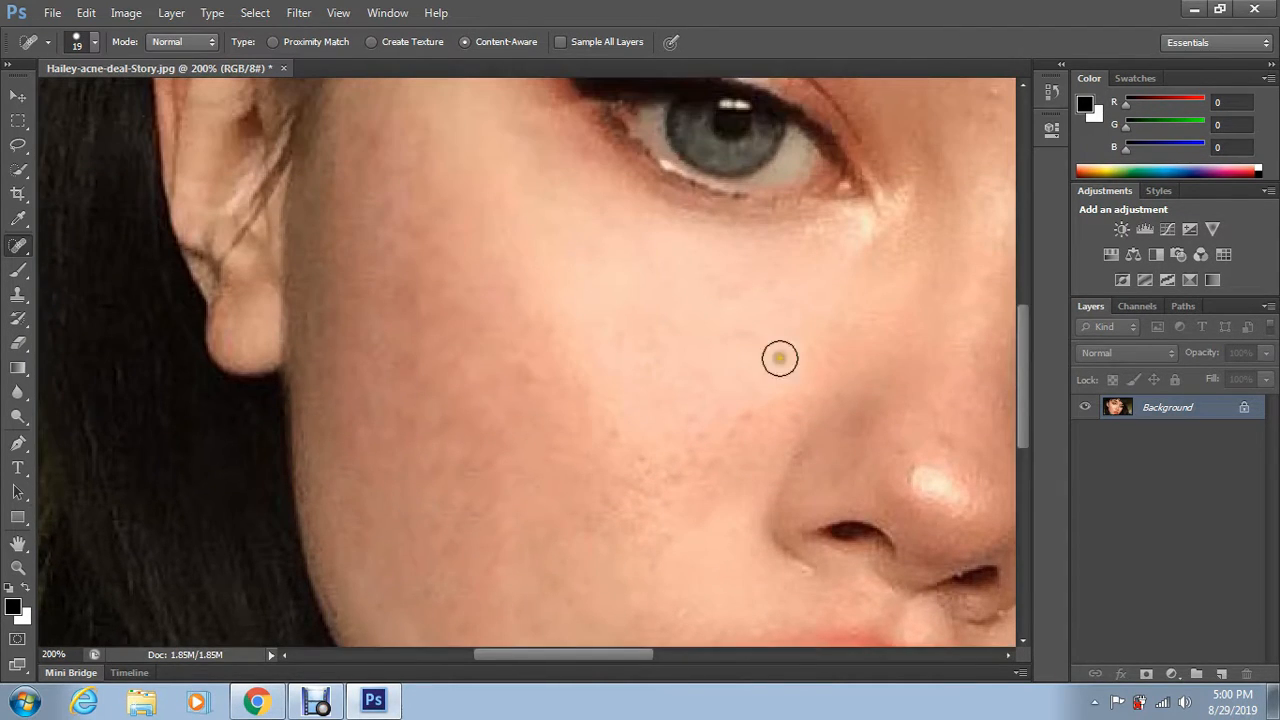
left_click(913, 540)
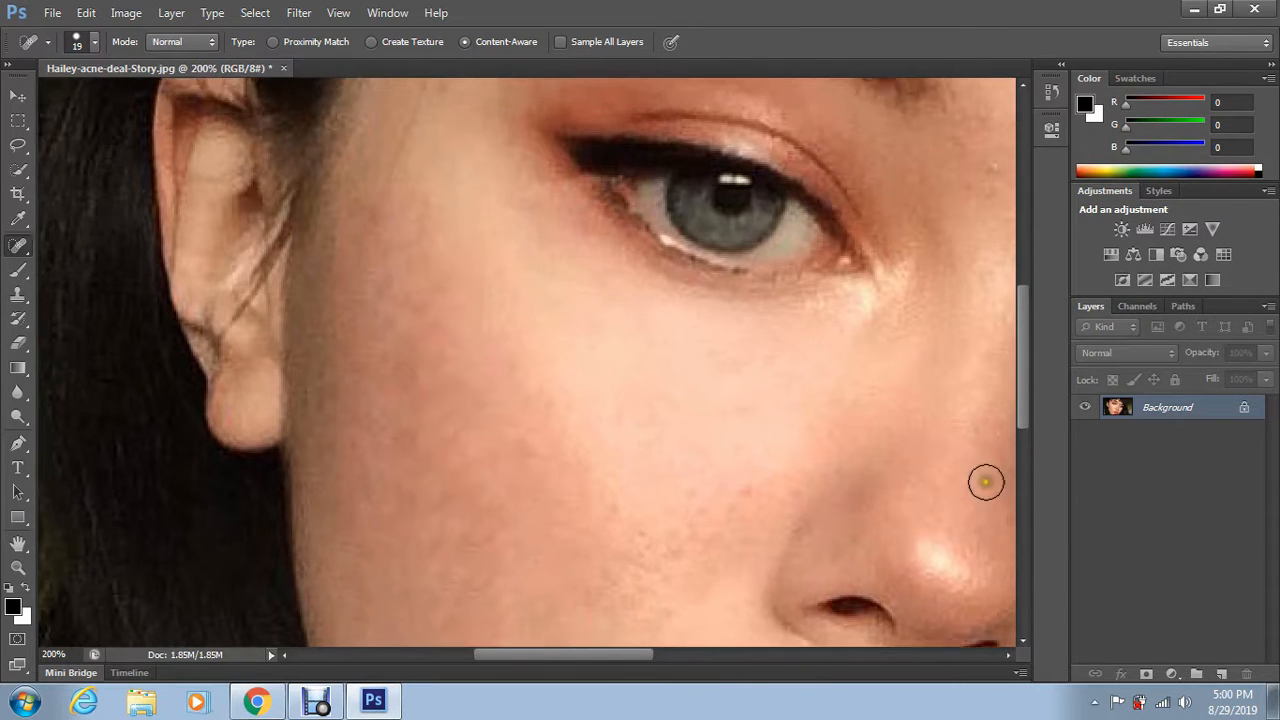
scroll(983, 480, "up", 3)
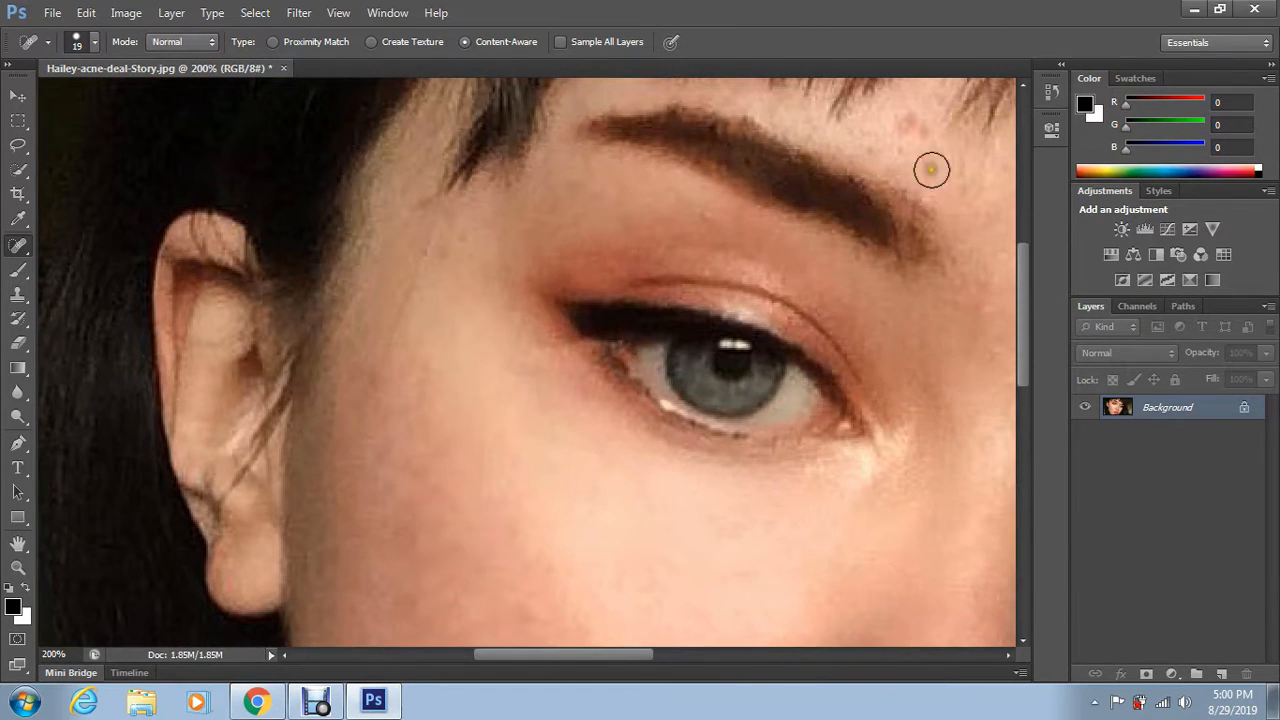
left_click(909, 128)
left_click(926, 156)
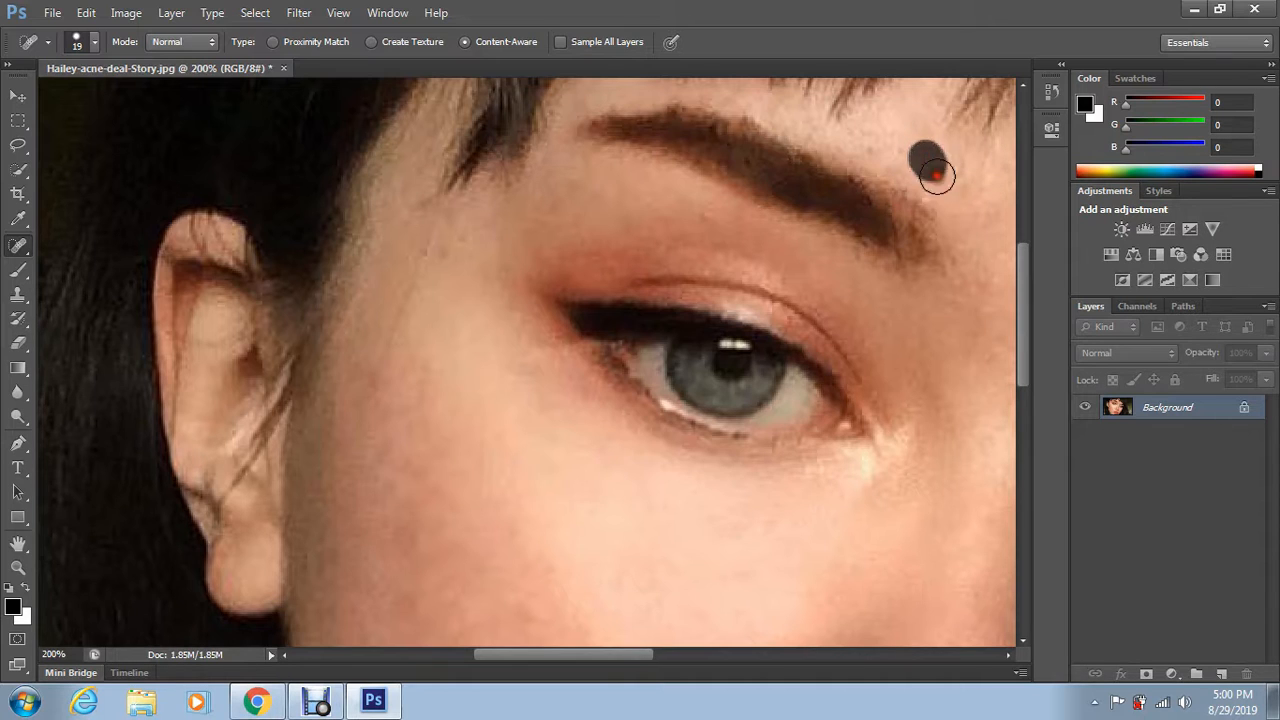
left_click(904, 150)
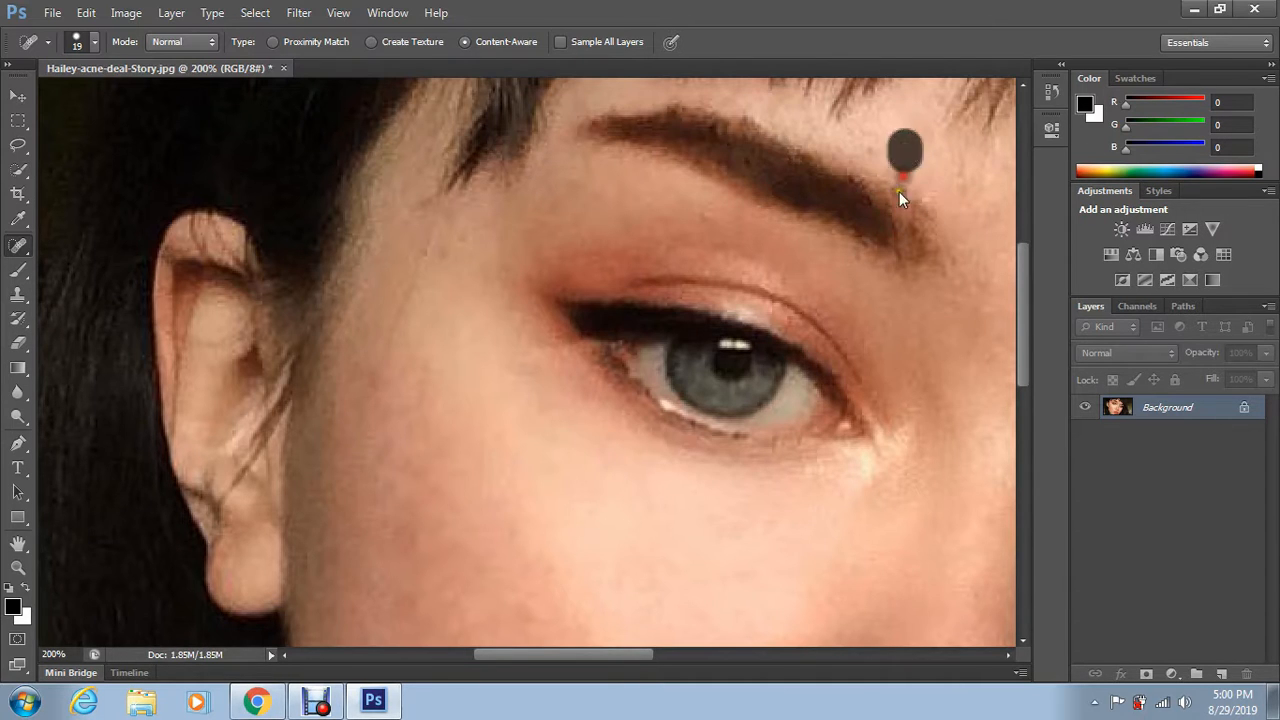
left_click(875, 144)
Step: Heal the small red marks on the forehead between the eyebrows, just below the fringe, with the Spot Healing Brush
scroll(456, 360, "down", 3)
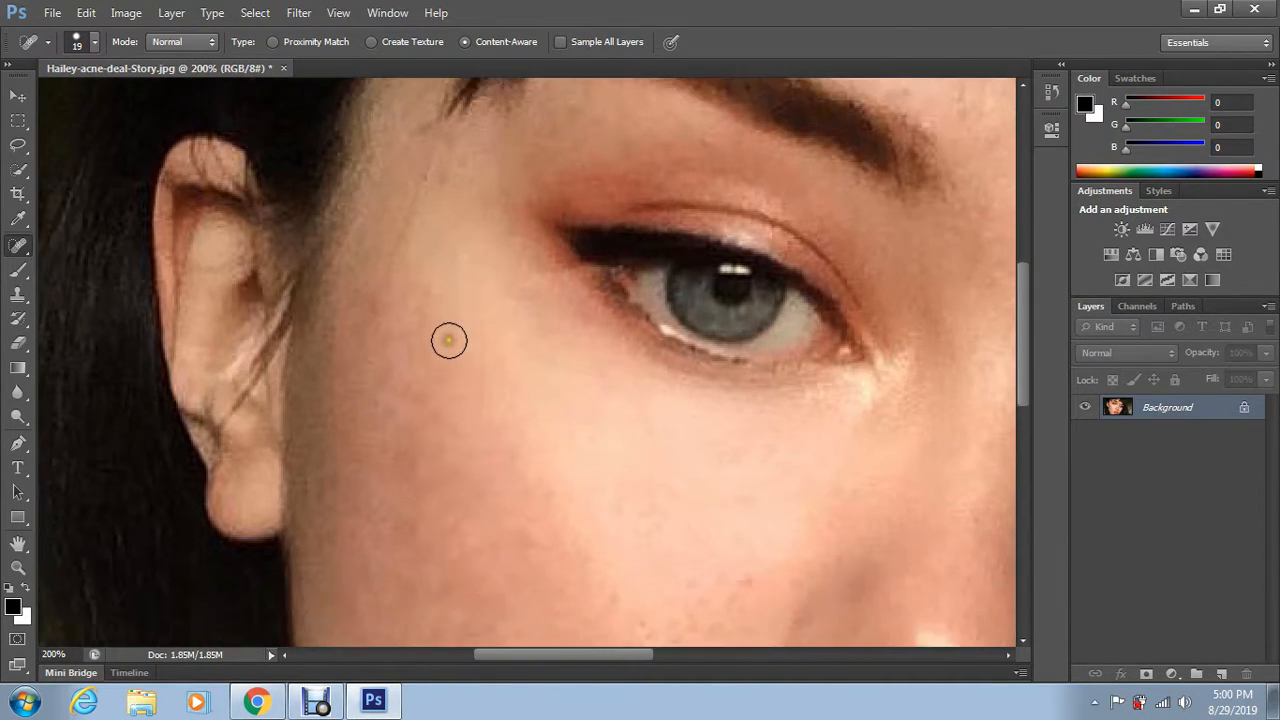
scroll(449, 341, "down", 6)
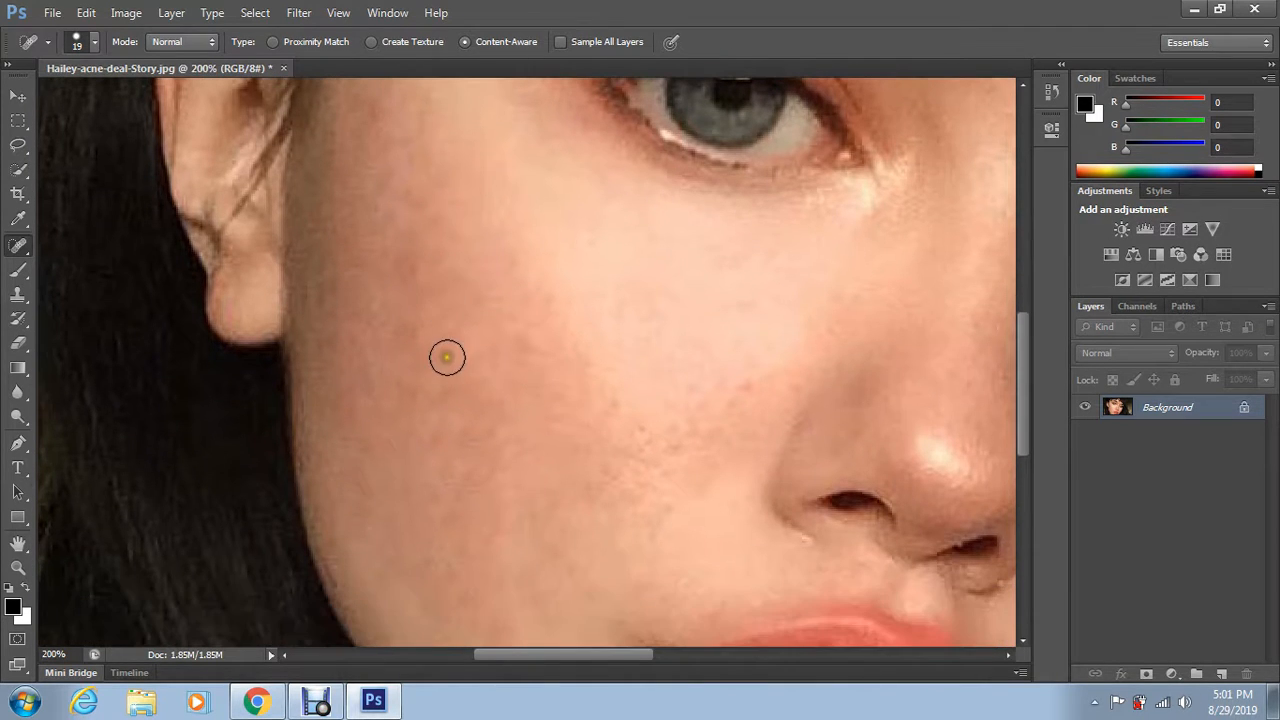
key("ctrl+0")
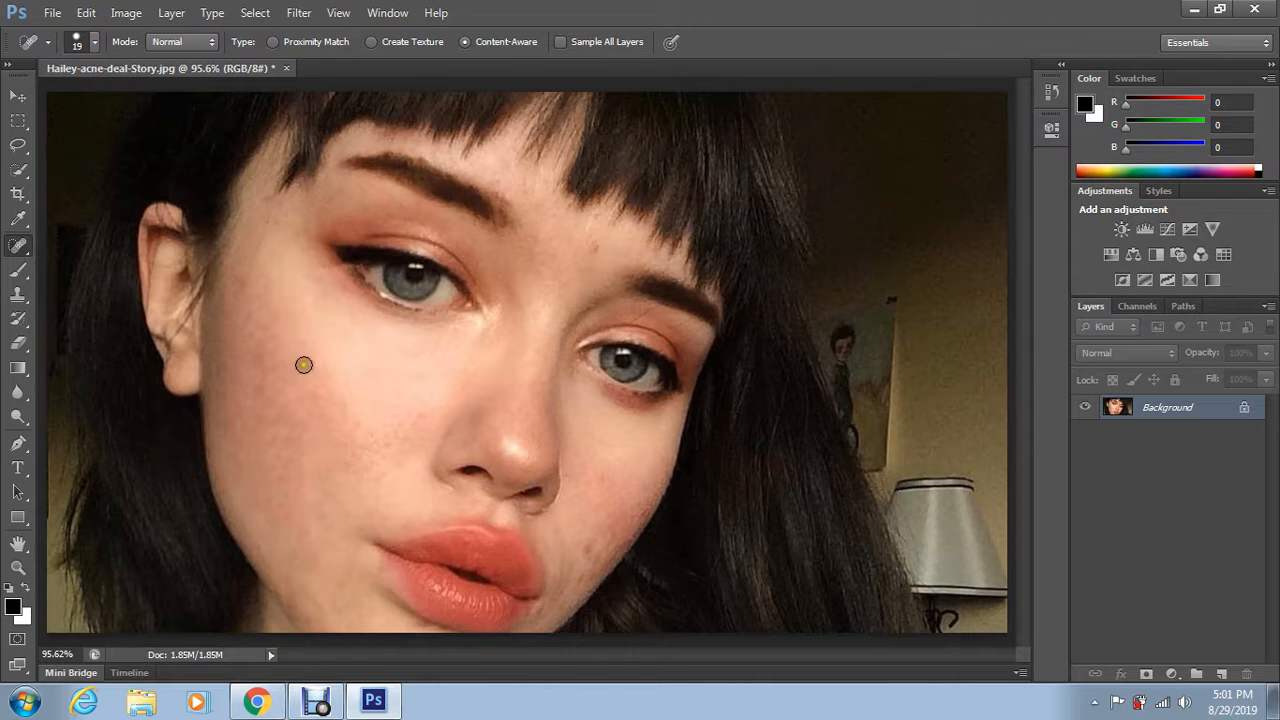
left_click(17, 566)
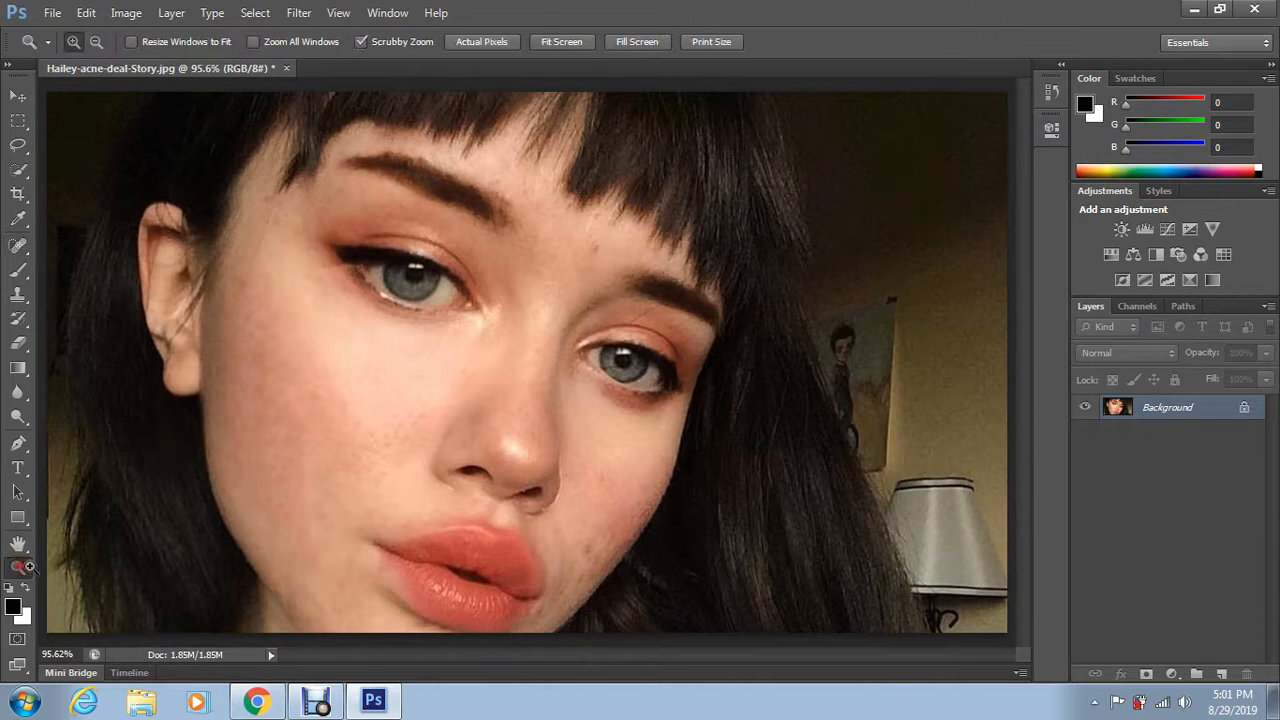
left_click(612, 229)
left_click(612, 229)
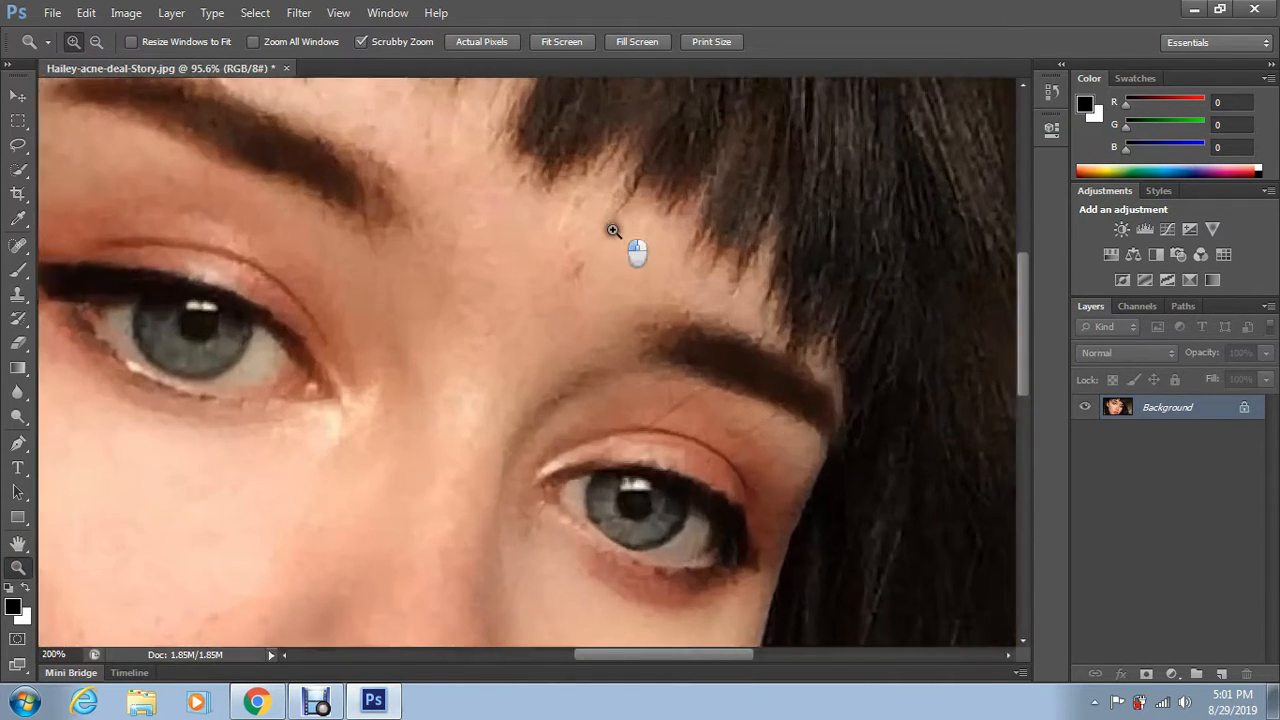
left_click(612, 229)
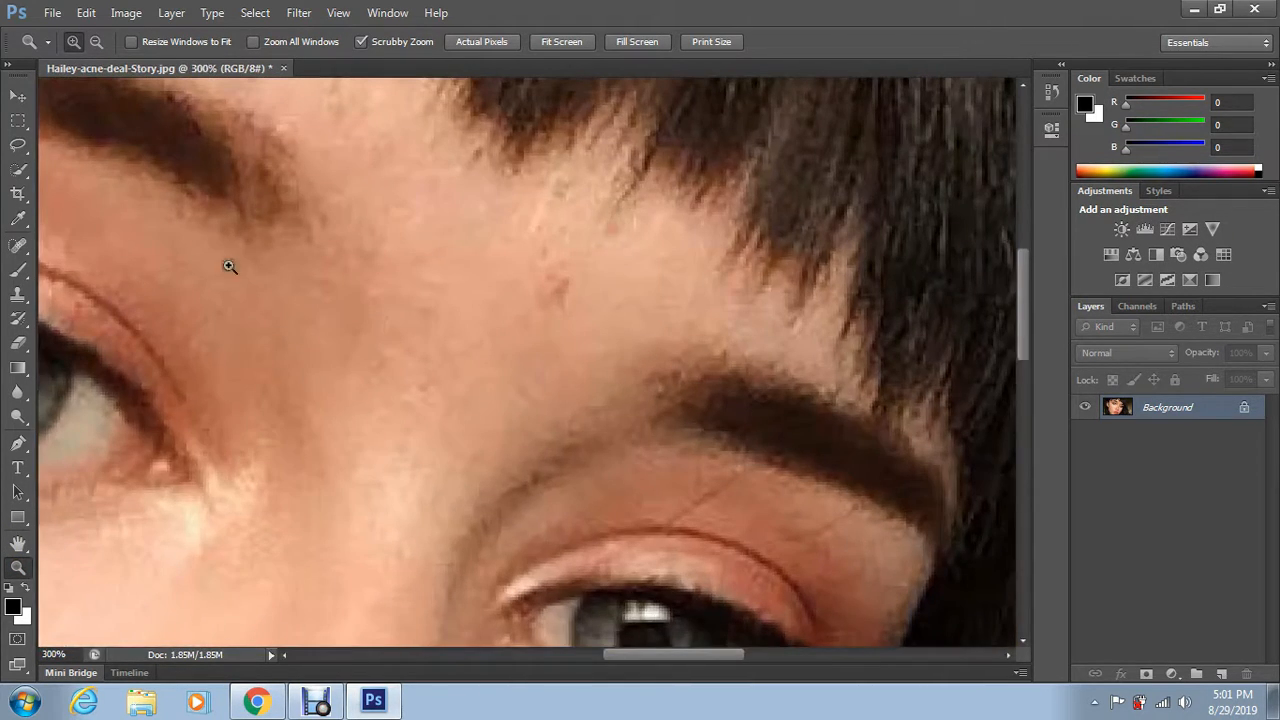
left_click(20, 271)
left_click(18, 245)
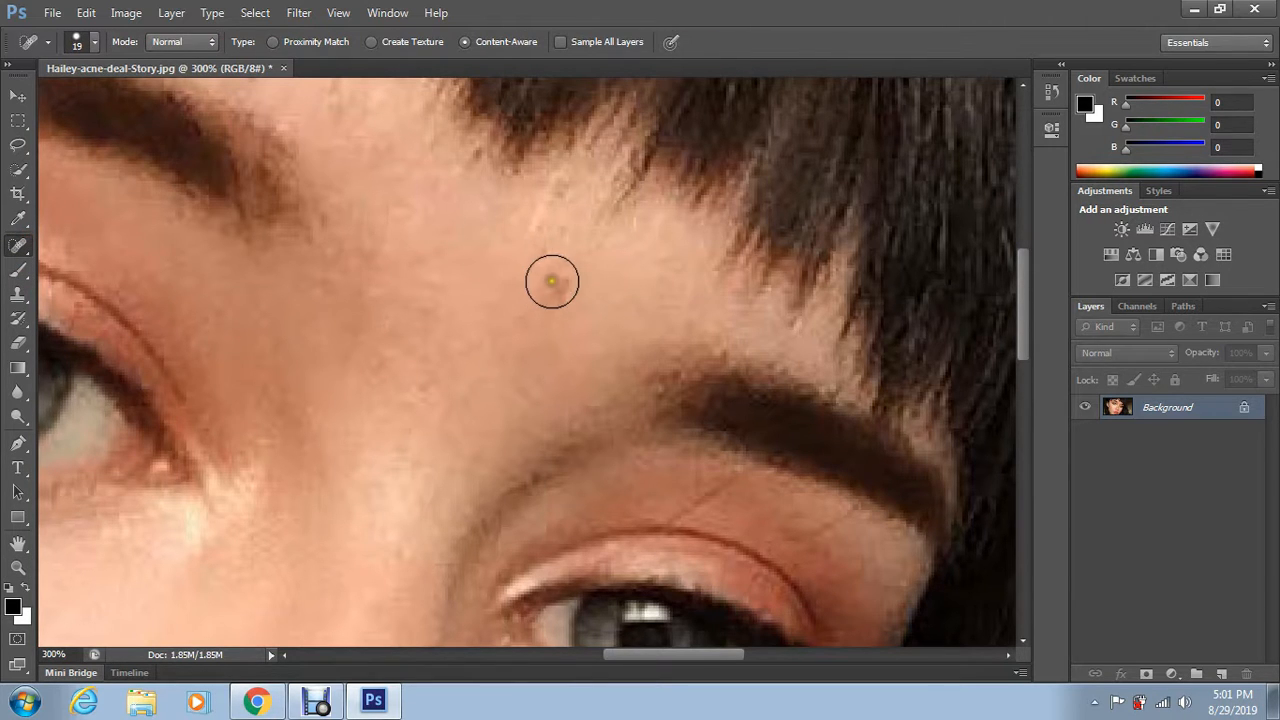
left_click(552, 281)
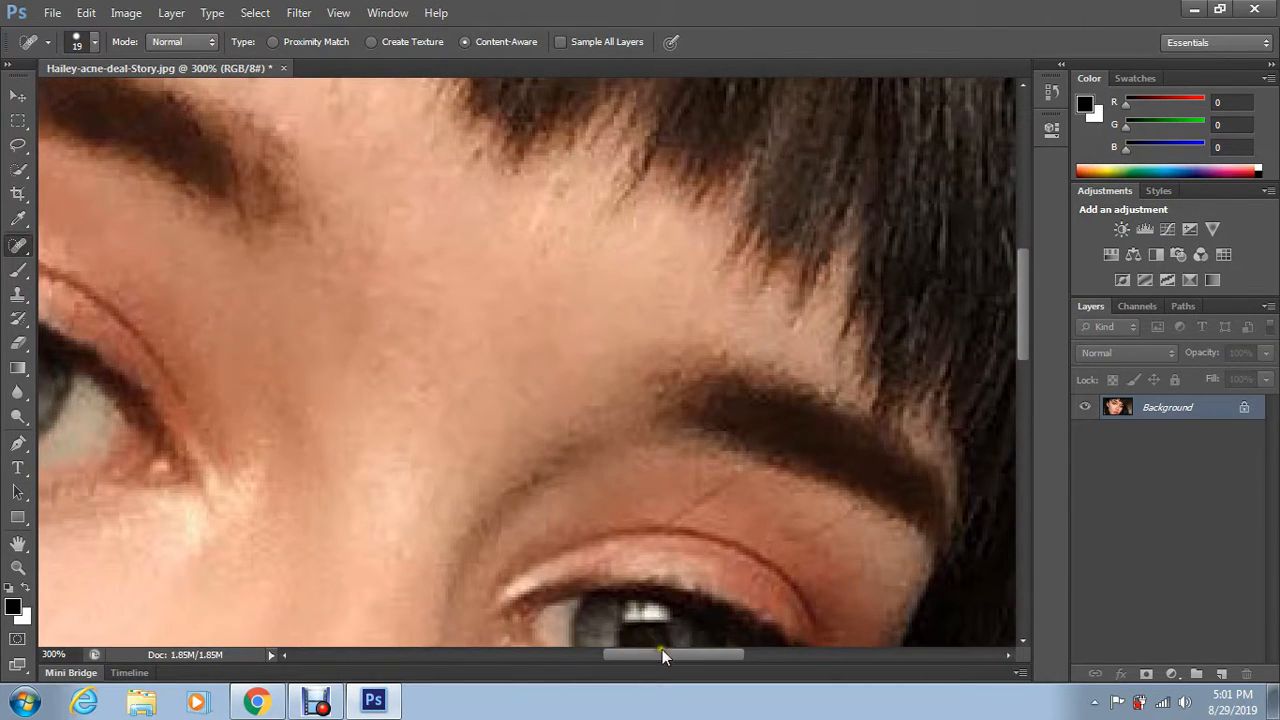
left_click(18, 96)
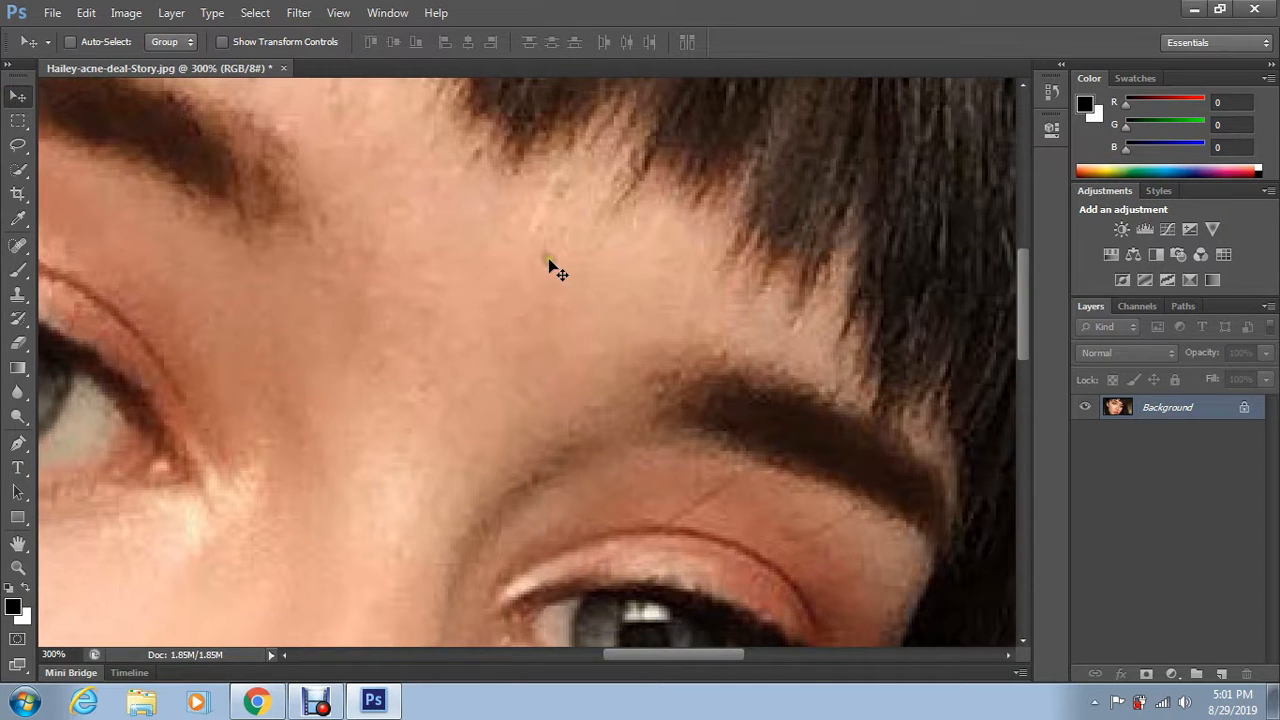
Step: Heal the raised spot on the far cheek beside the nose and the brown marks lower down toward the jaw
scroll(670, 345, "down", 10)
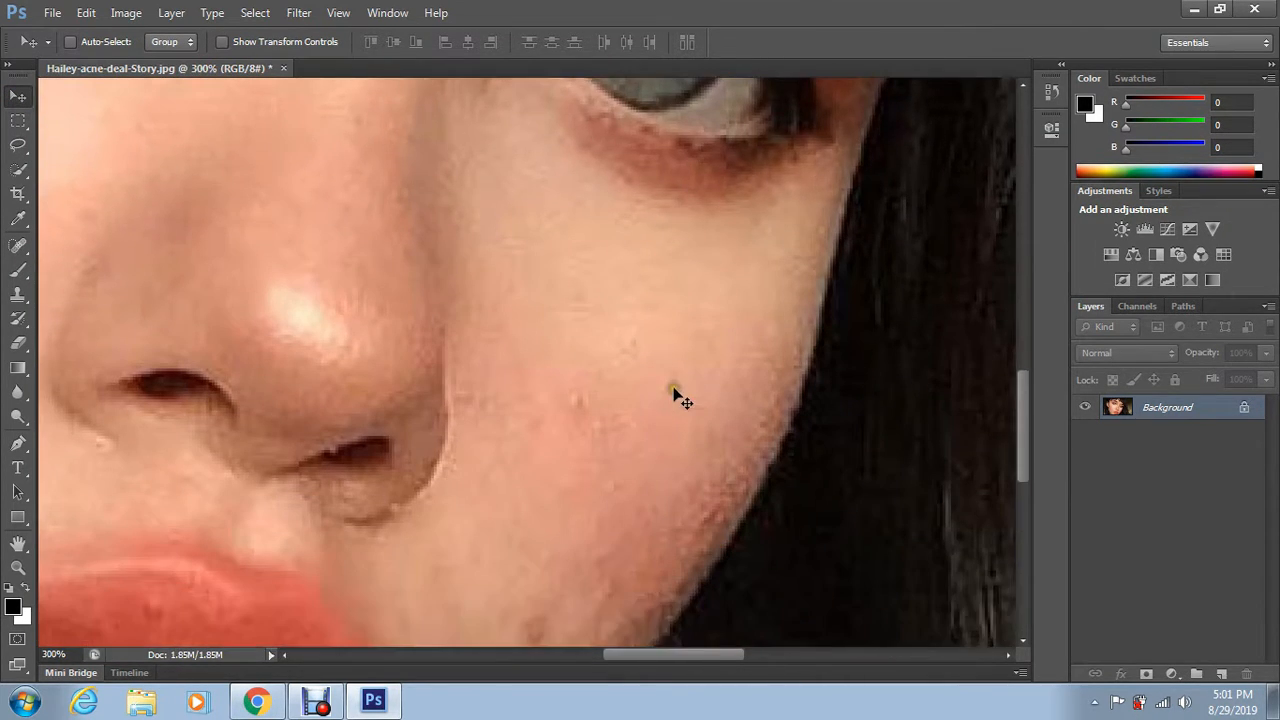
scroll(675, 392, "down", 5)
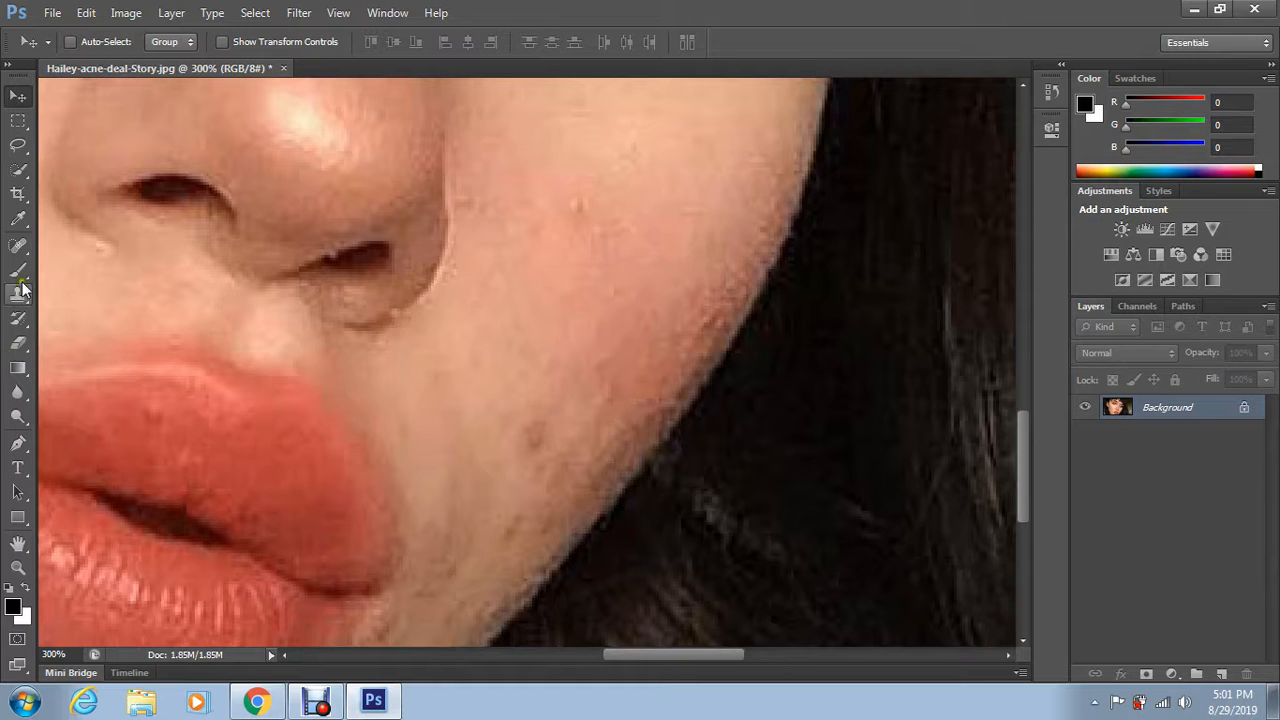
left_click(18, 245)
left_click(581, 209)
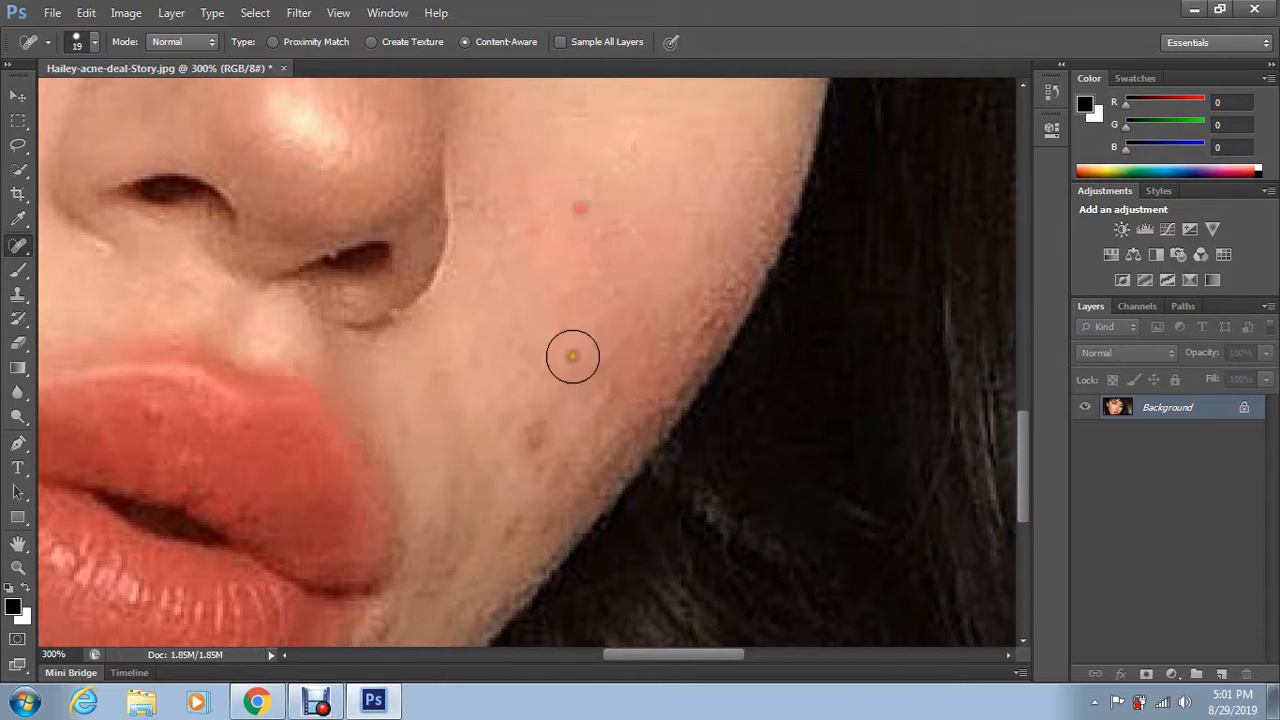
left_click(531, 441)
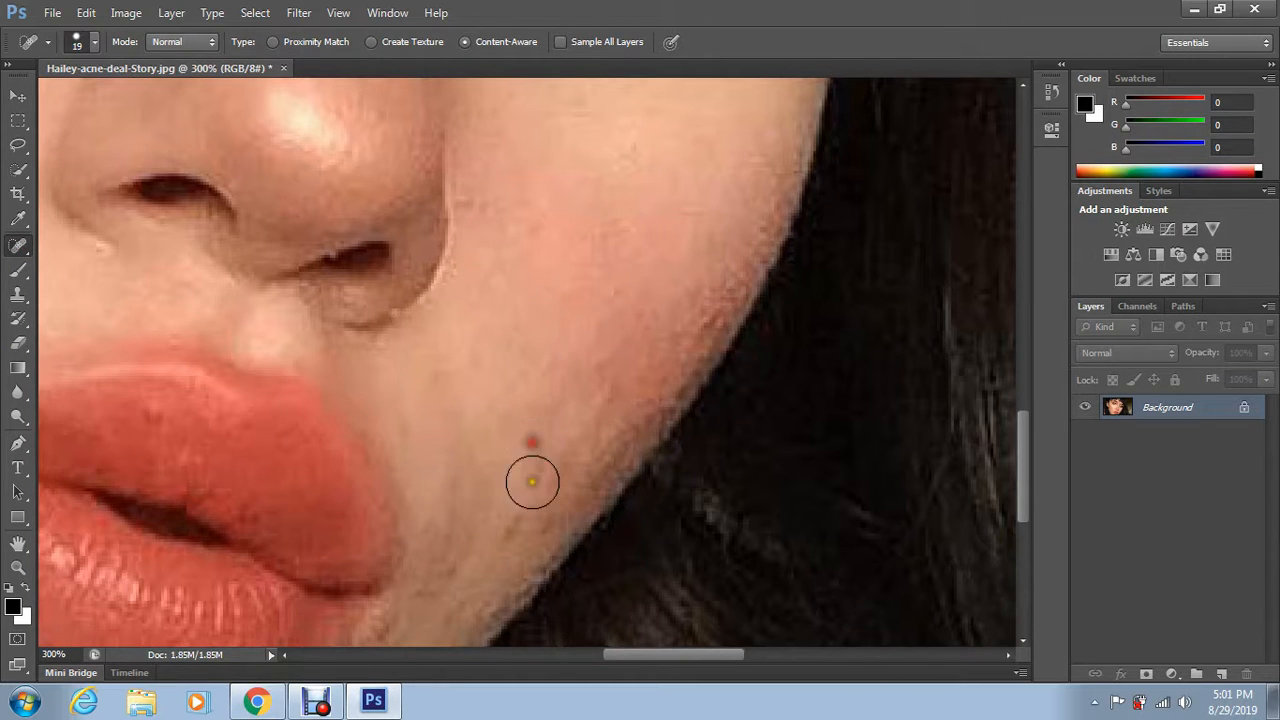
left_click(514, 531)
Step: Heal the small marks around the far mouth corner and the red blemishes along the outer edge of that cheek
scroll(496, 515, "down", 3)
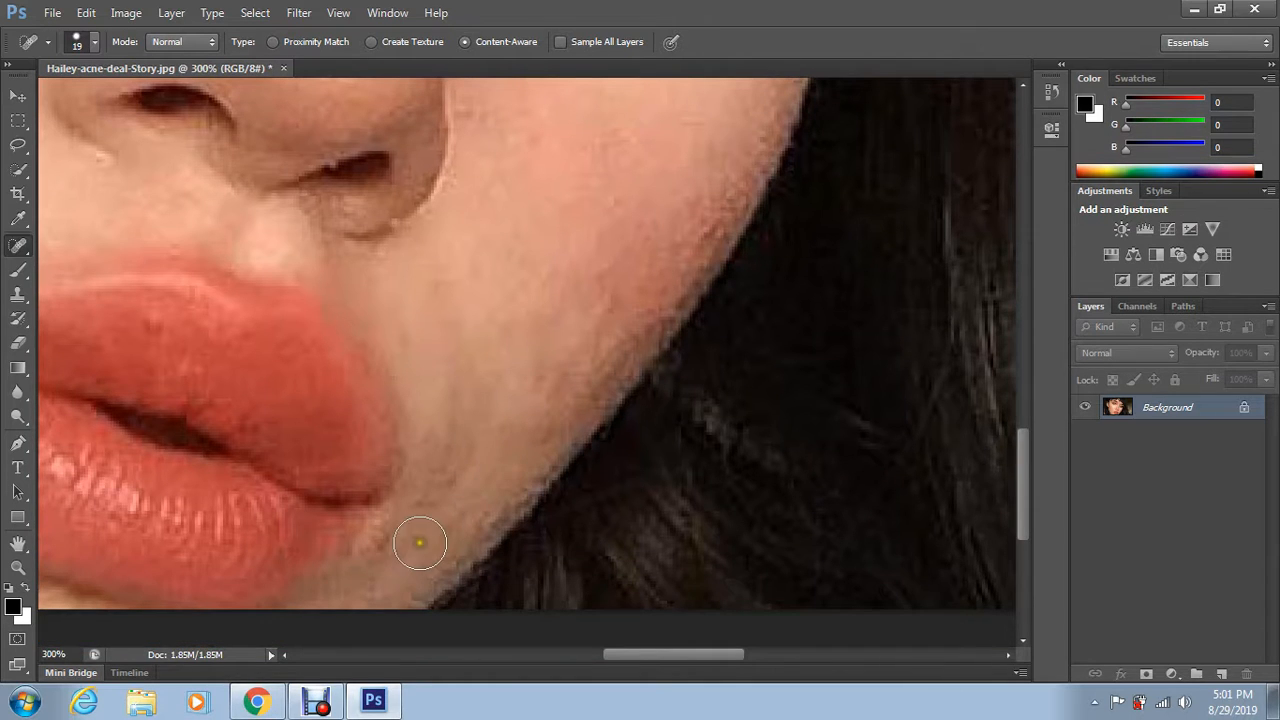
left_click(387, 539)
left_click(447, 497)
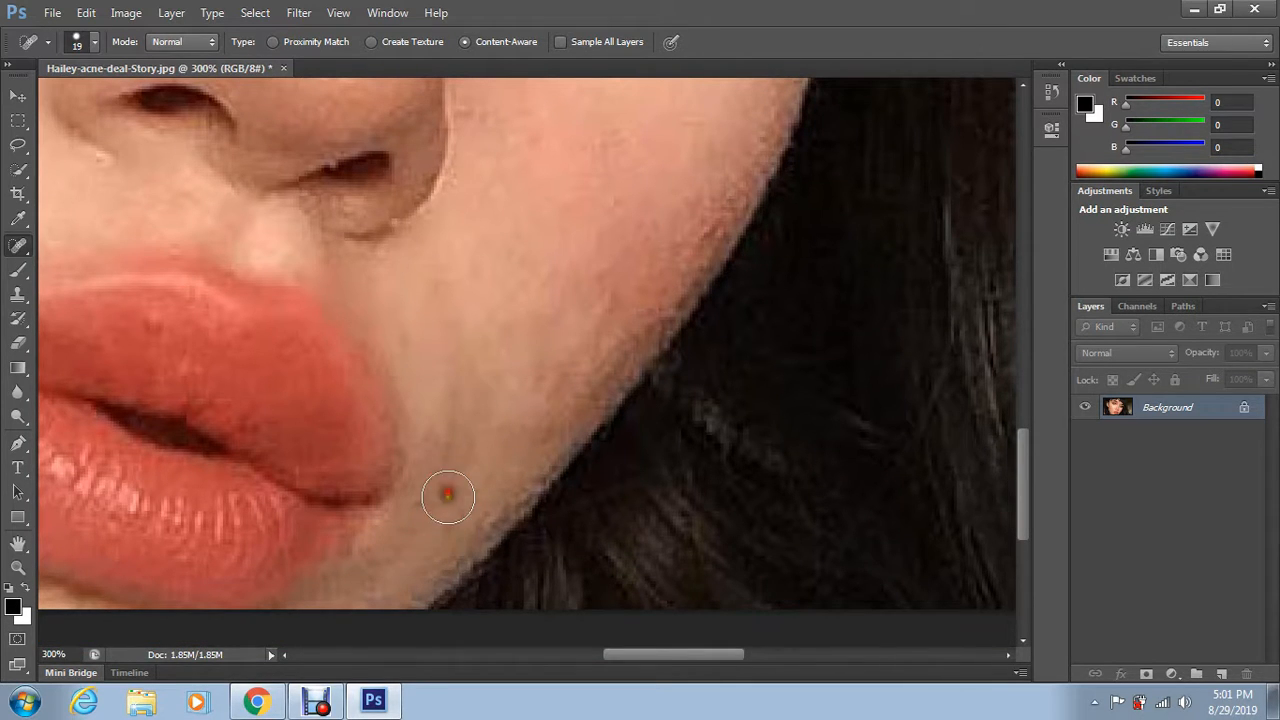
left_click(460, 450)
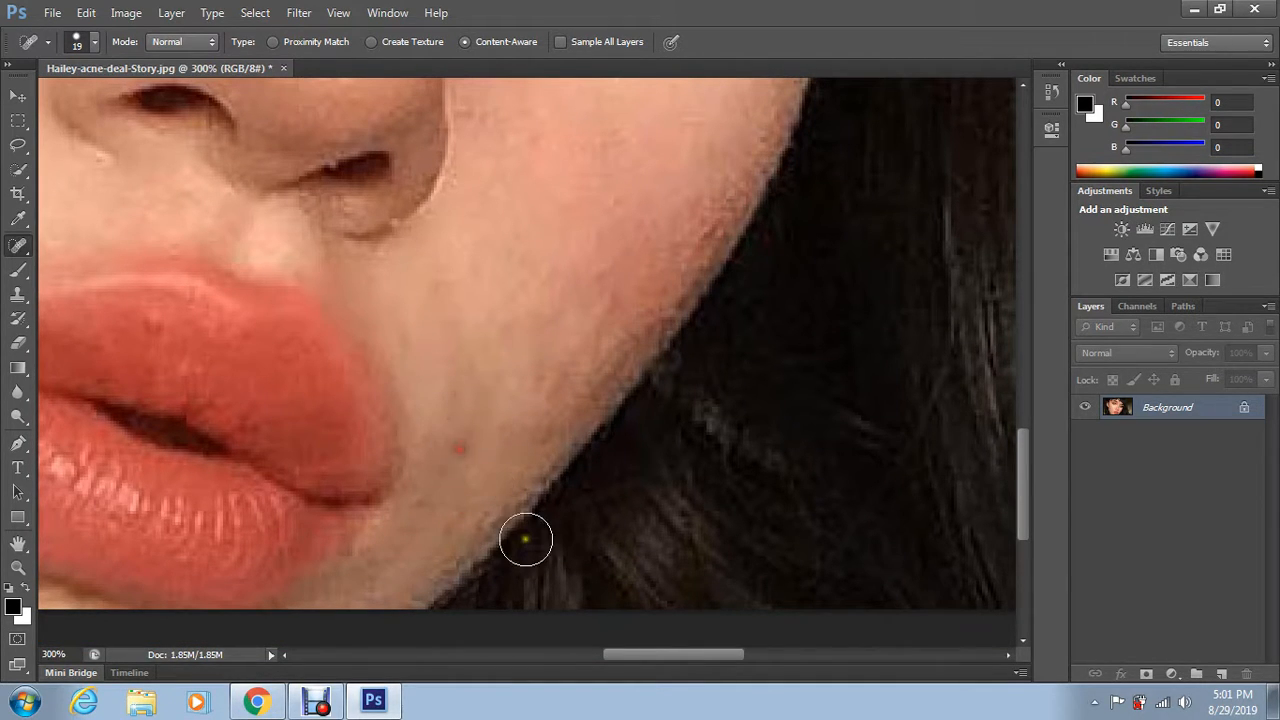
left_click(459, 525)
left_click(603, 316)
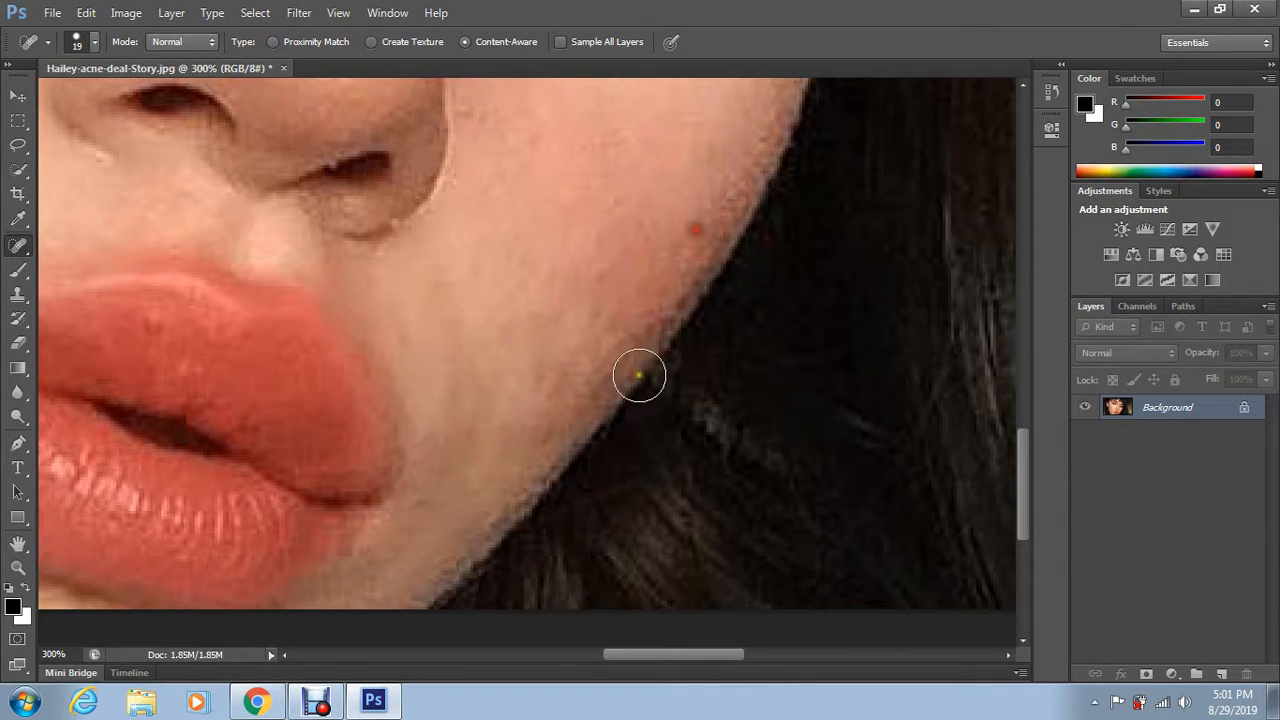
scroll(650, 340, "up", 5)
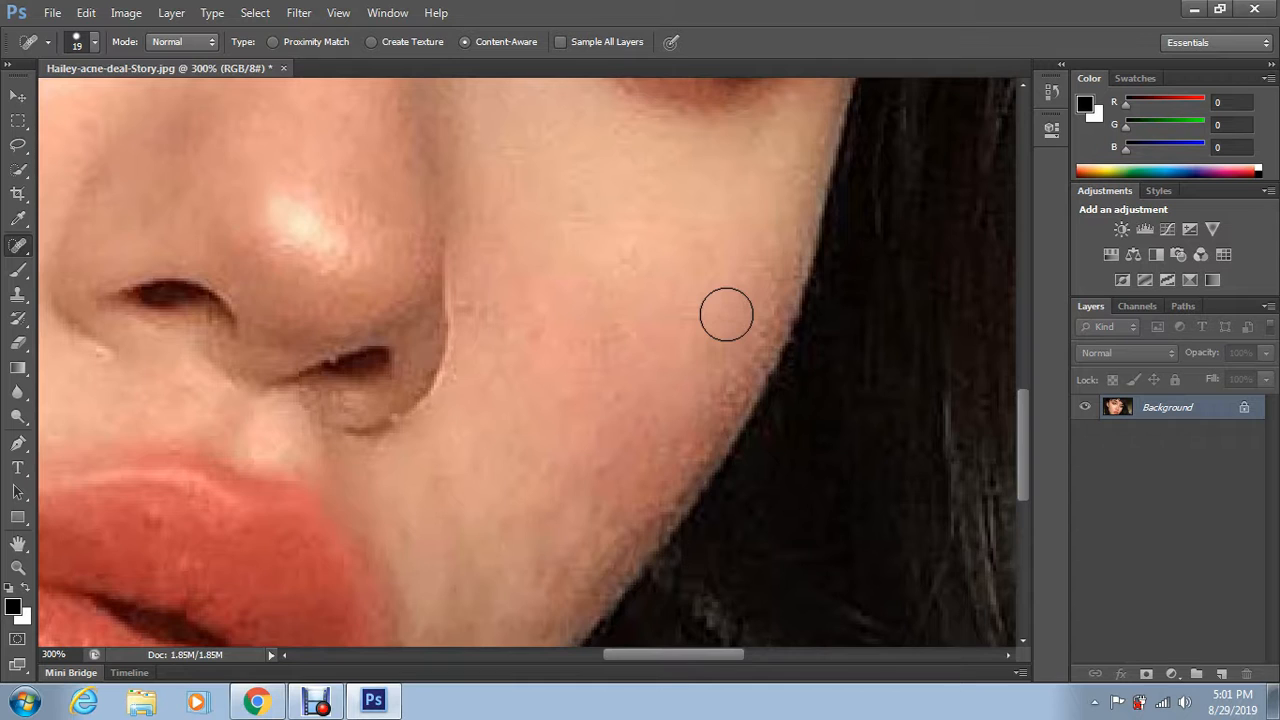
key("ctrl+0")
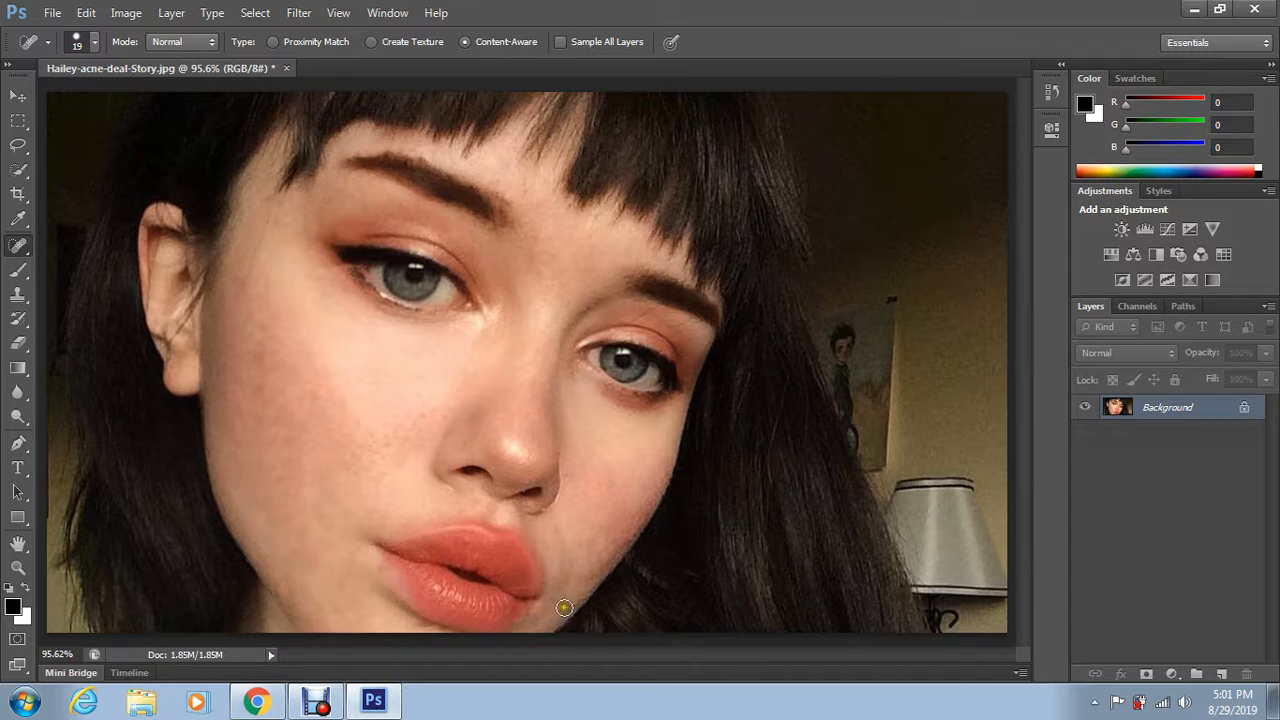
left_click(9, 100)
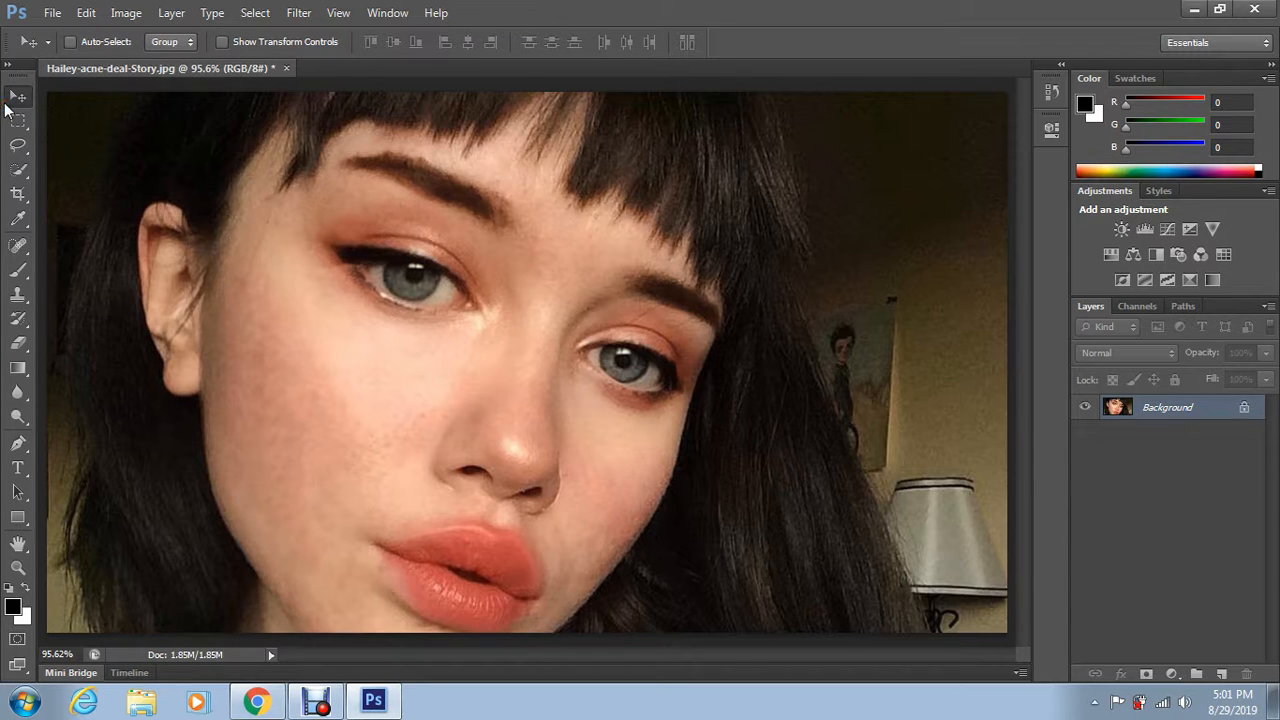